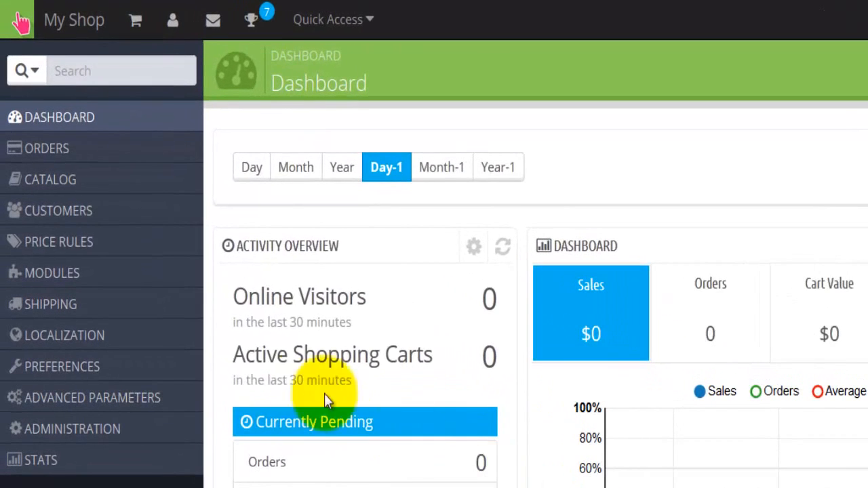
# Open the catalog's category list and start adding a new category.
pyautogui.moveTo(63, 123)
pyautogui.moveTo(101, 187)
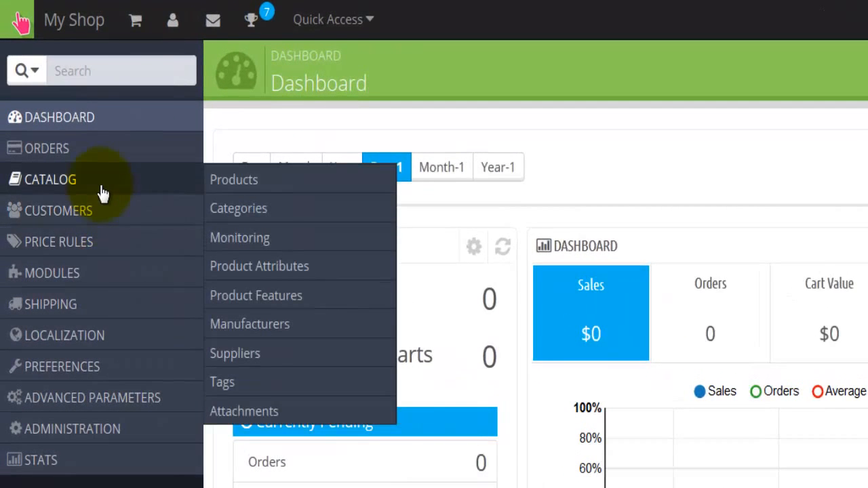
pyautogui.click(323, 213)
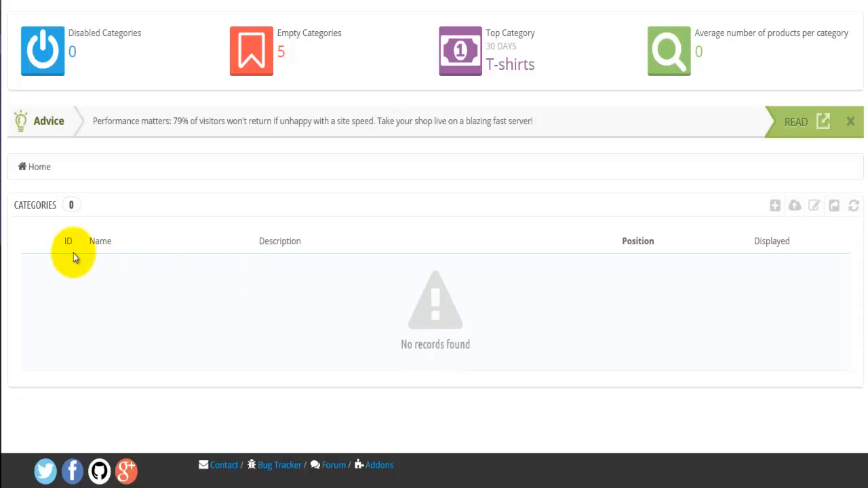
pyautogui.scroll(3, 53, 234)
pyautogui.click(700, 58)
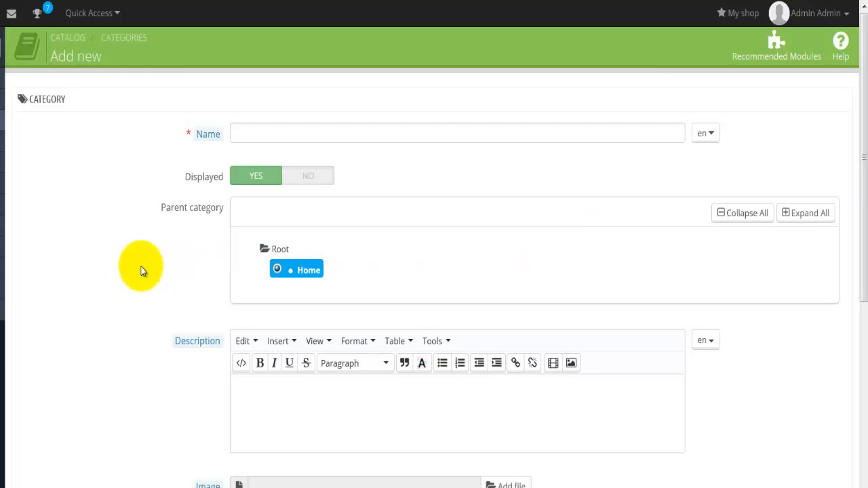
# Examine the new category form's fields, from name and parent category through image and meta data to group access.
pyautogui.scroll(-1, 203, 197)
pyautogui.click(256, 58)
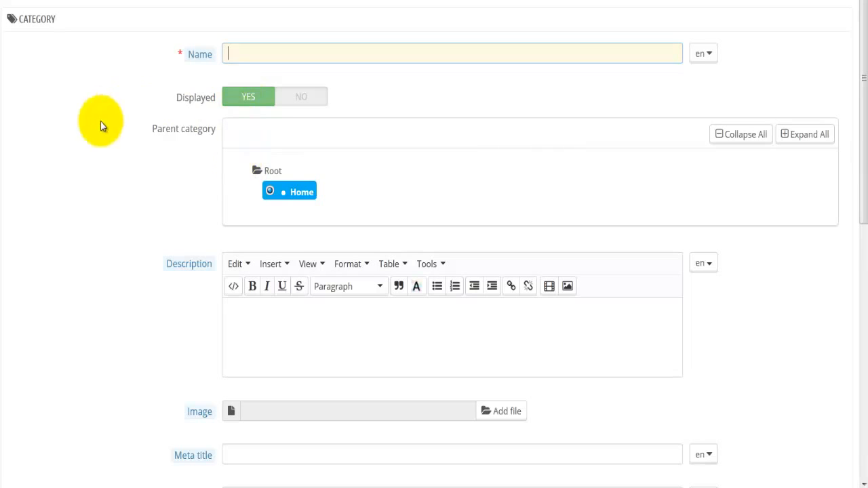
pyautogui.scroll(-1, 173, 275)
pyautogui.scroll(-6, 172, 275)
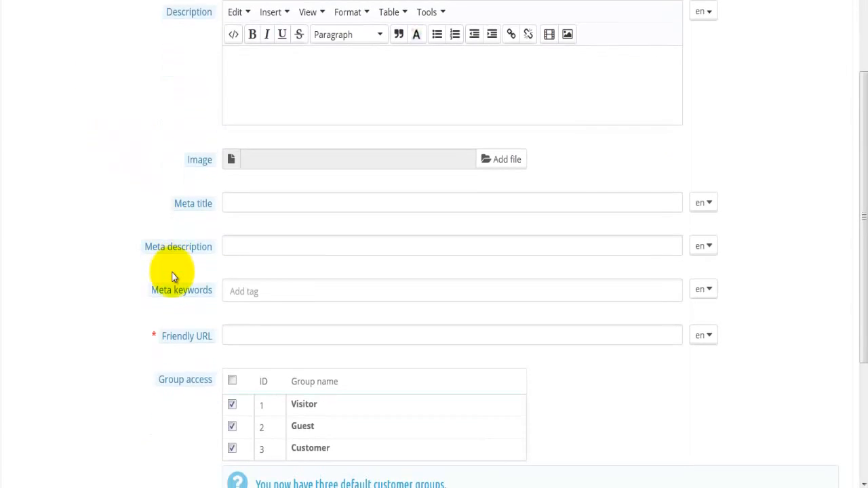
pyautogui.scroll(3, 190, 244)
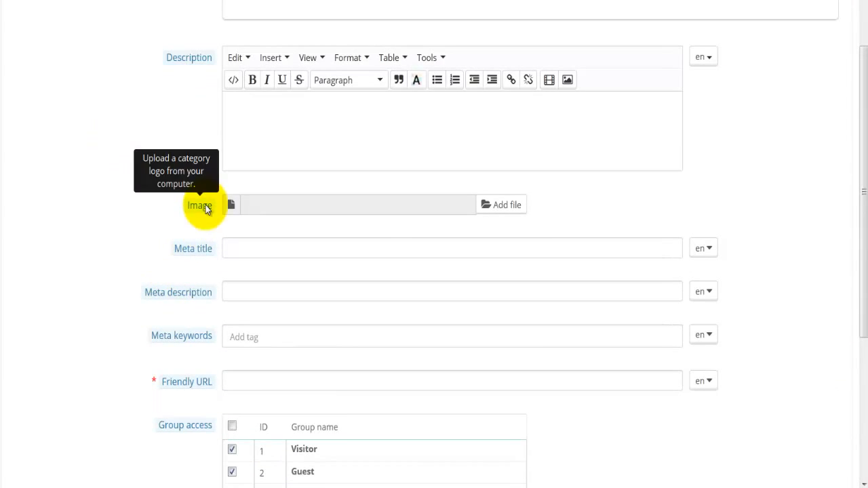
pyautogui.scroll(-2, 117, 268)
pyautogui.scroll(-1, 118, 270)
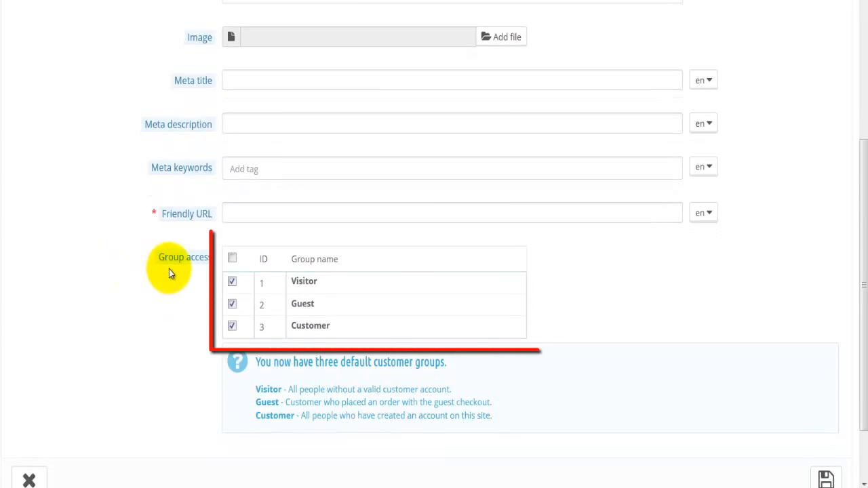
pyautogui.scroll(5, 116, 291)
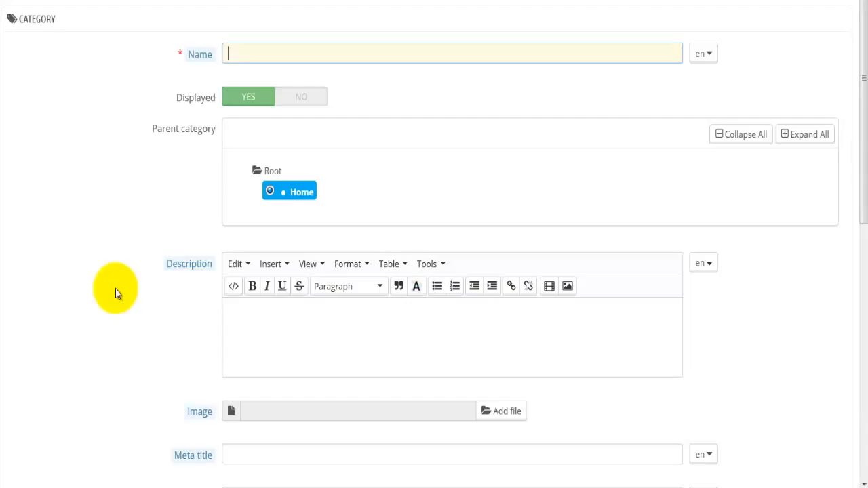
# Name the category "Men's Fashion and Clothing", leave its description empty, and save it.
pyautogui.write("Men's Fashion and Clothing")
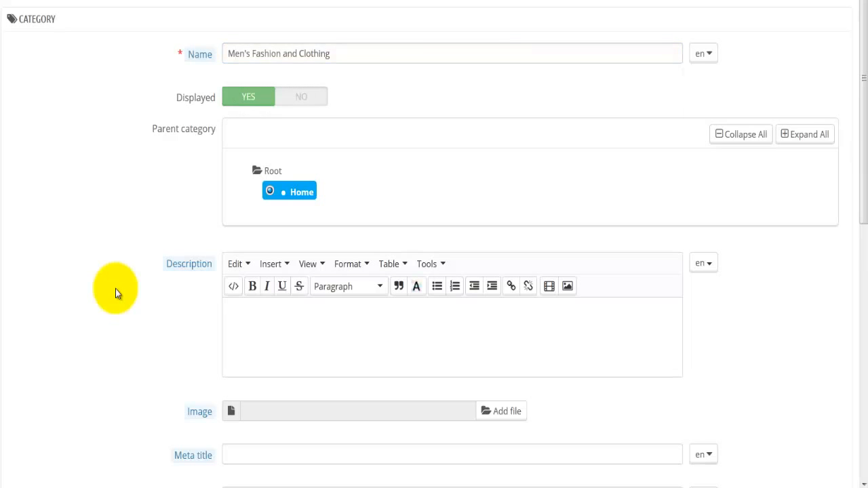
pyautogui.scroll(-1, 160, 203)
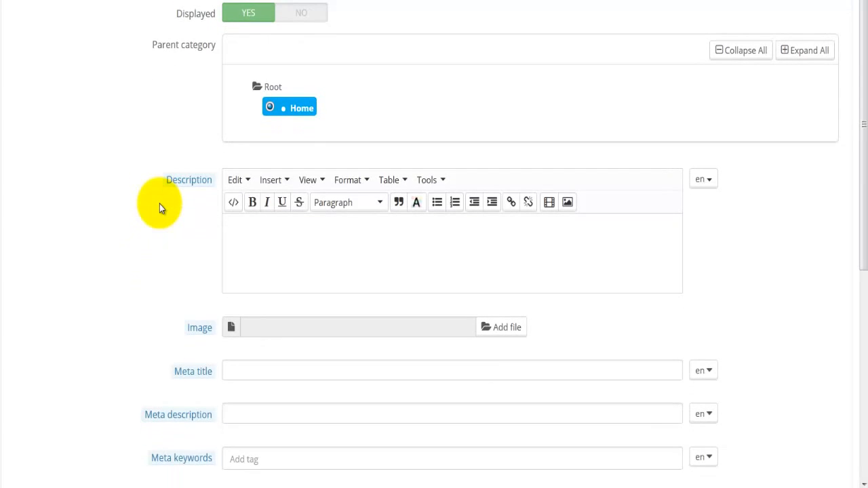
pyautogui.scroll(-1, 160, 203)
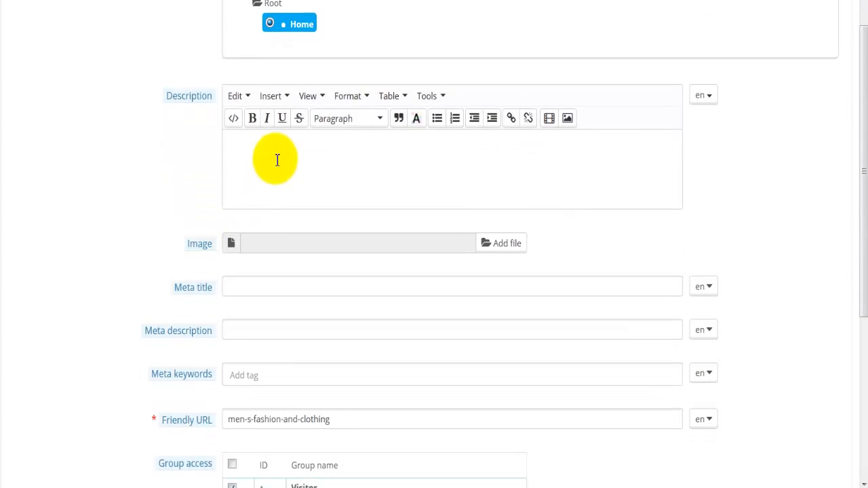
pyautogui.click(275, 159)
pyautogui.scroll(-1, 136, 180)
pyautogui.scroll(1, 177, 94)
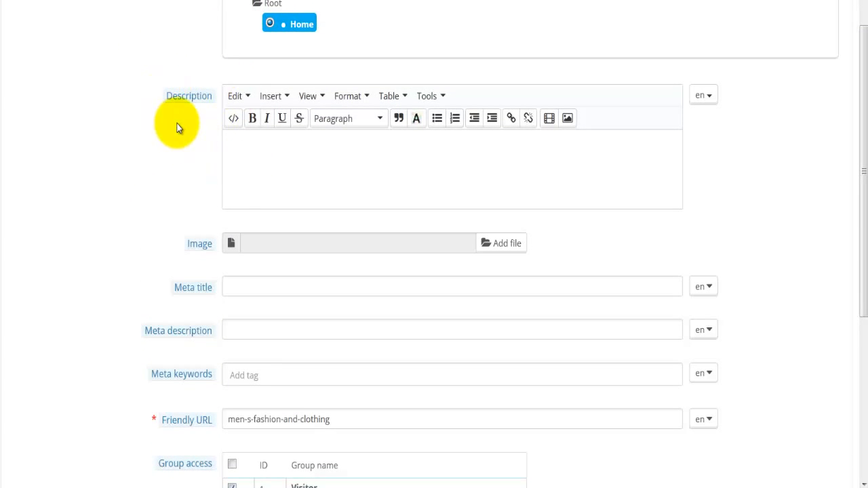
pyautogui.scroll(-1, 177, 125)
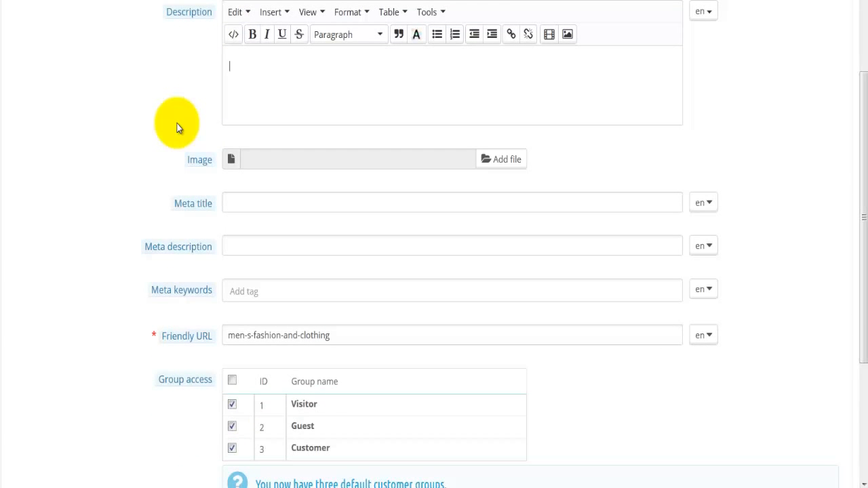
pyautogui.scroll(1, 177, 128)
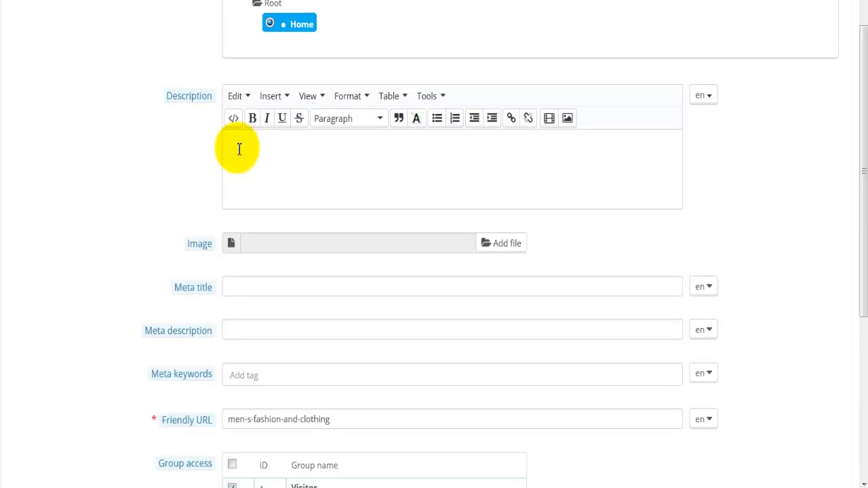
pyautogui.scroll(-3, 140, 196)
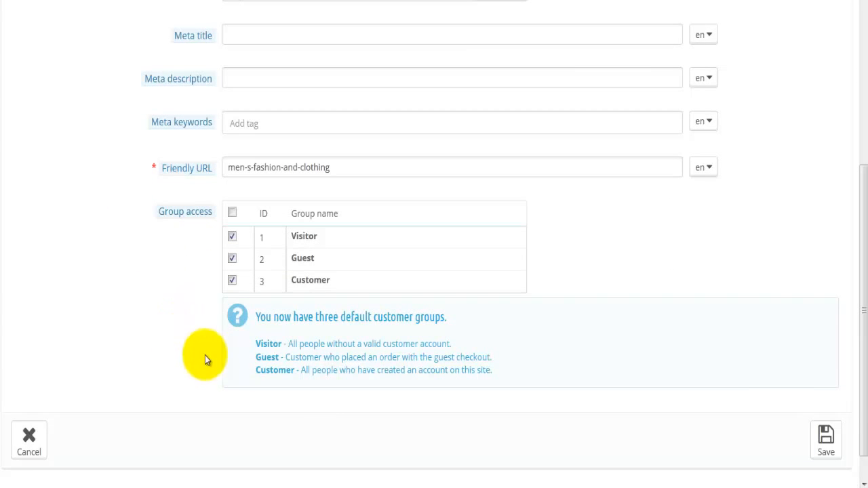
pyautogui.click(825, 437)
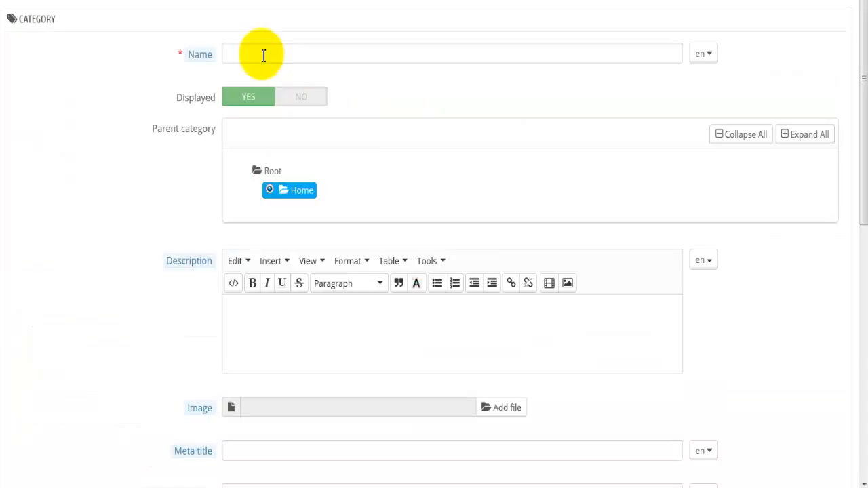
# Name another new category "Women's Fashion and Clothing" and save it.
pyautogui.click(263, 55)
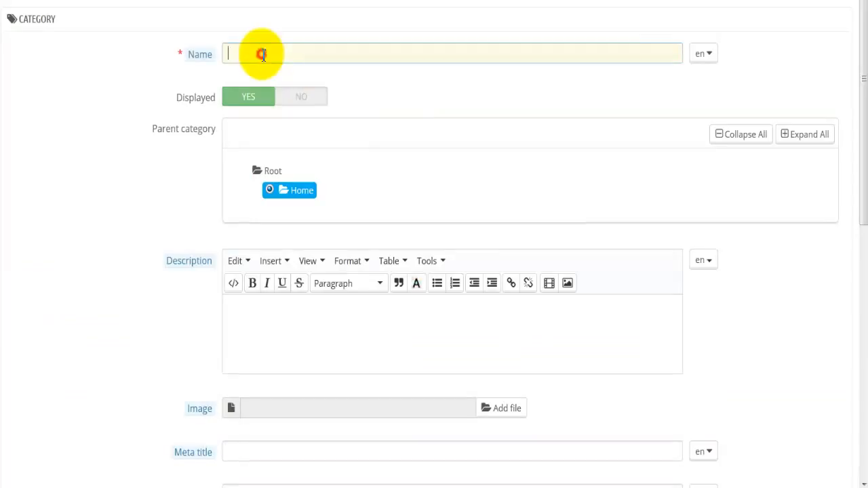
pyautogui.write("Women's Fashion and Clothing")
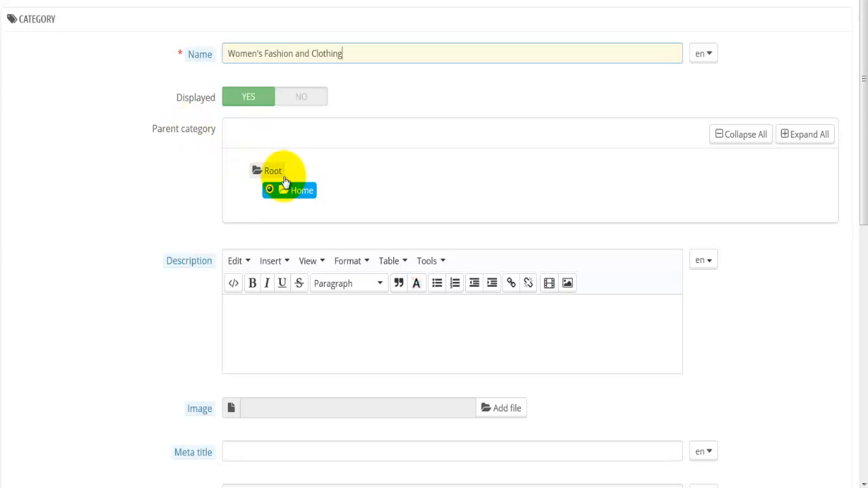
pyautogui.scroll(-5, 314, 202)
pyautogui.scroll(-2, 312, 199)
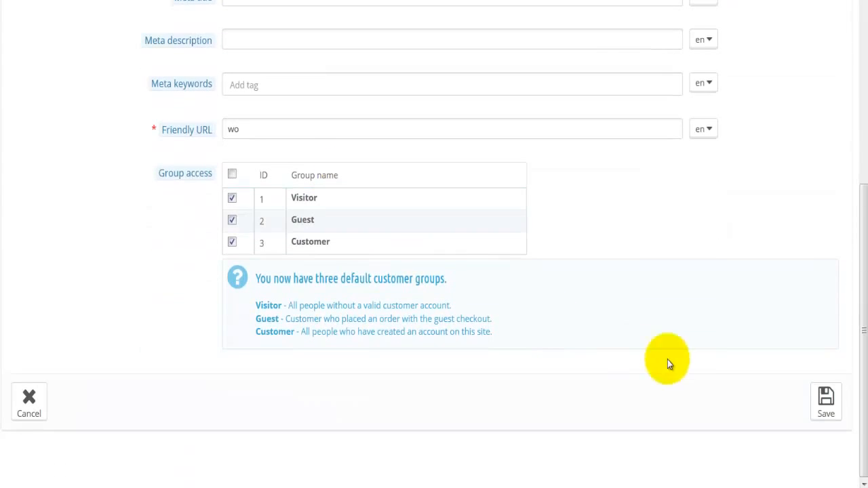
pyautogui.click(826, 401)
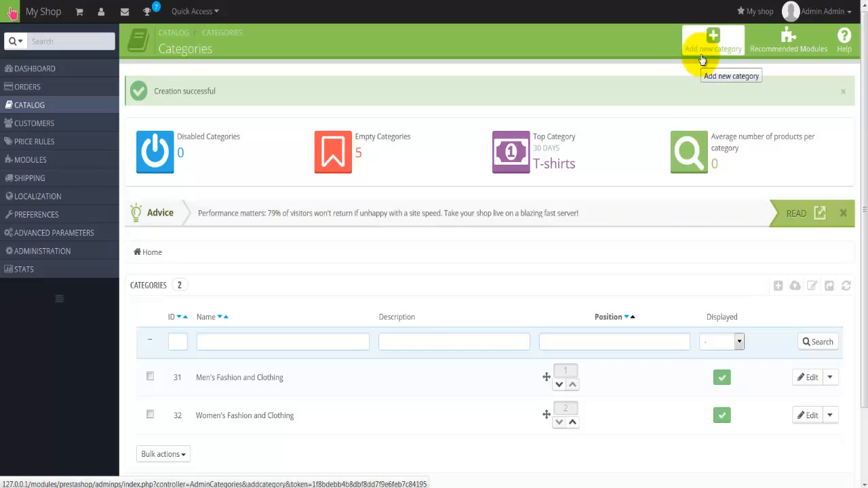
# Start a further category and name it "Men's Jeans".
pyautogui.click(705, 55)
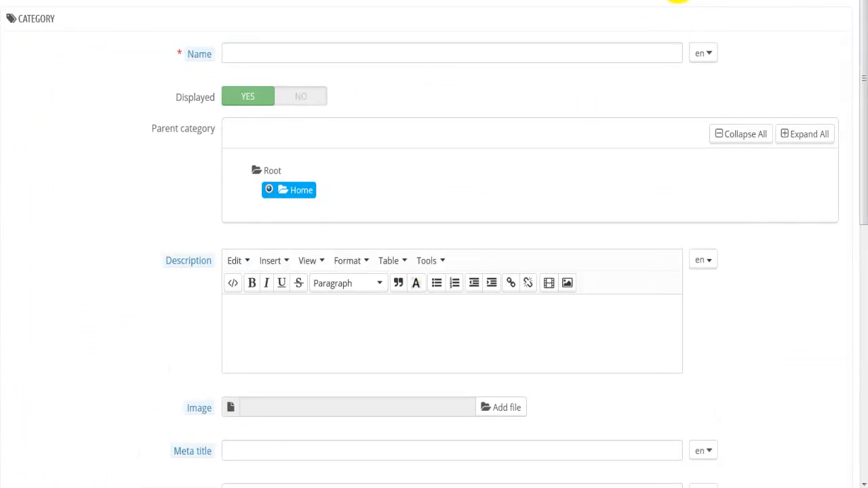
pyautogui.click(273, 59)
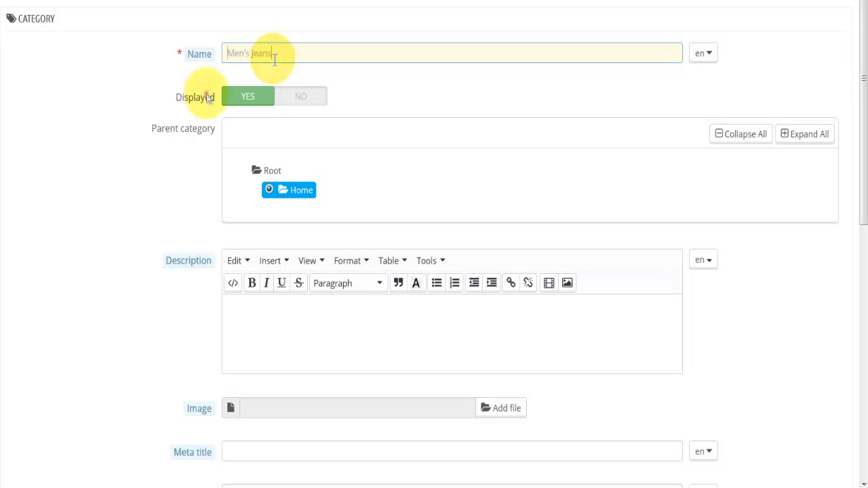
pyautogui.click(208, 92)
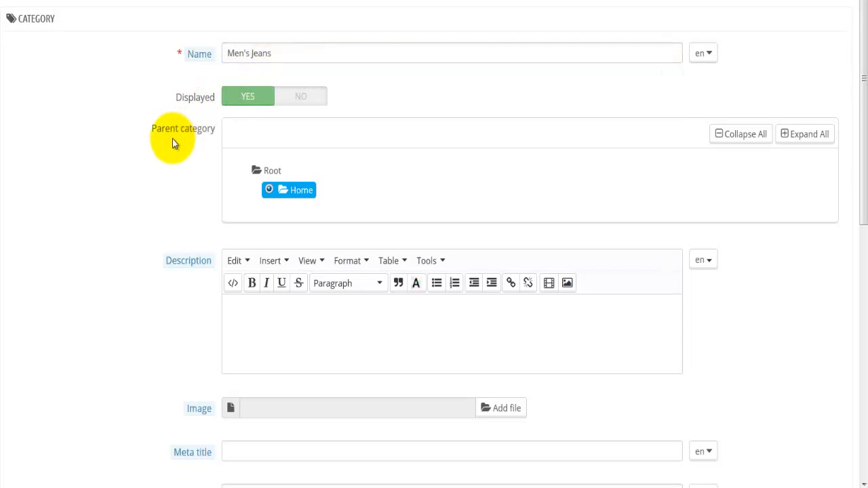
# Expand the parent category tree and set Men's Fashion and Clothing as the parent of Men's Jeans.
pyautogui.scroll(-2, 172, 139)
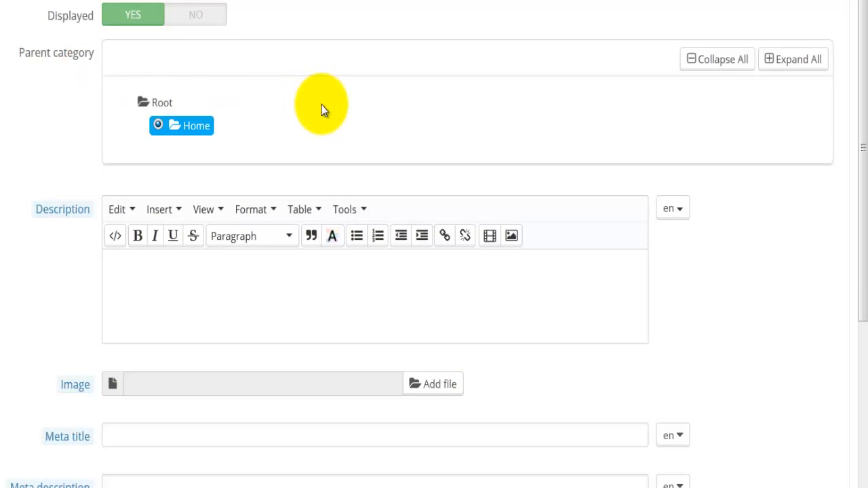
pyautogui.click(780, 68)
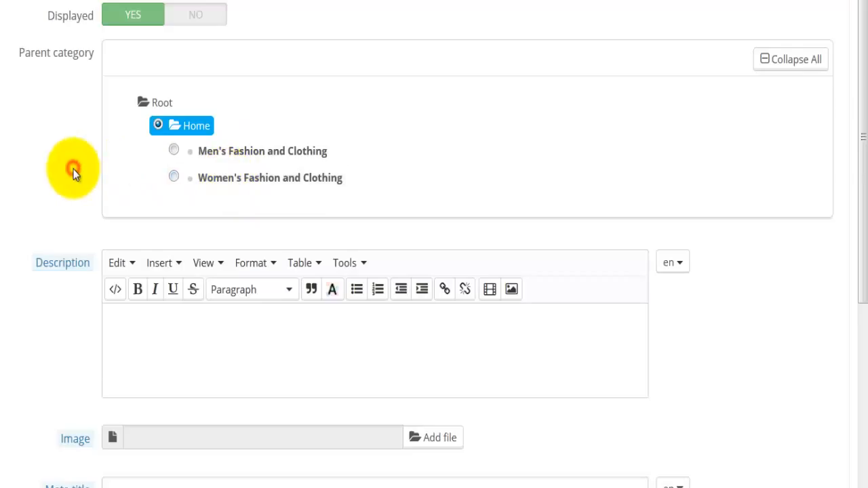
pyautogui.scroll(3, 73, 169)
pyautogui.click(116, 61)
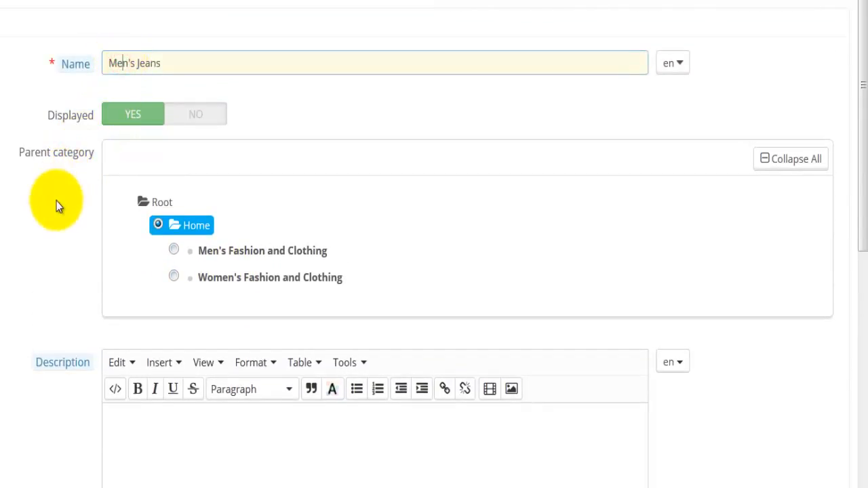
pyautogui.click(173, 251)
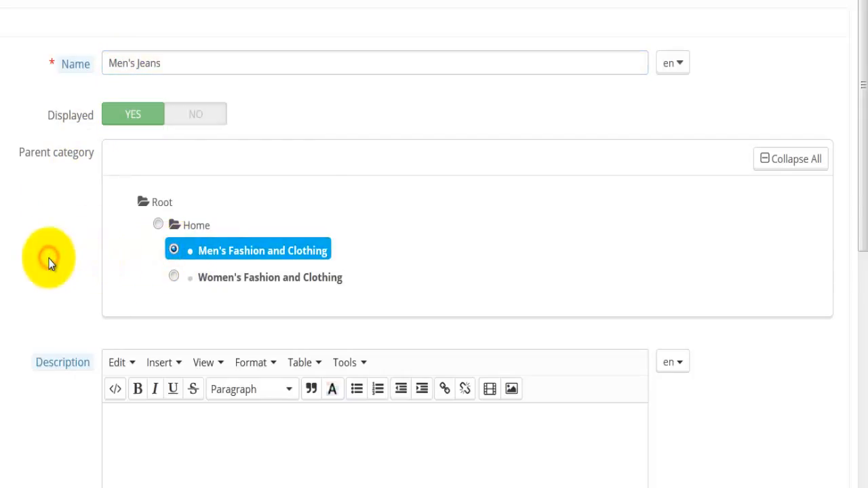
# Check the friendly URL and group access of the Men's Jeans category and save it.
pyautogui.scroll(-8, 48, 263)
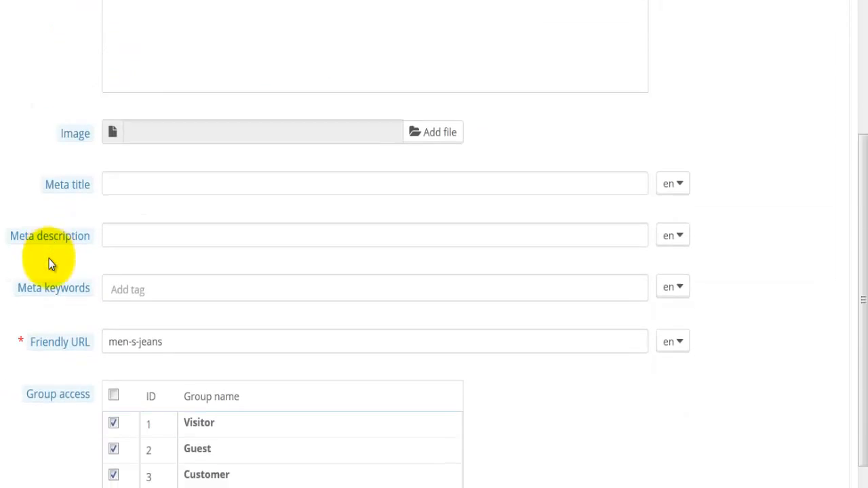
pyautogui.scroll(3, 49, 263)
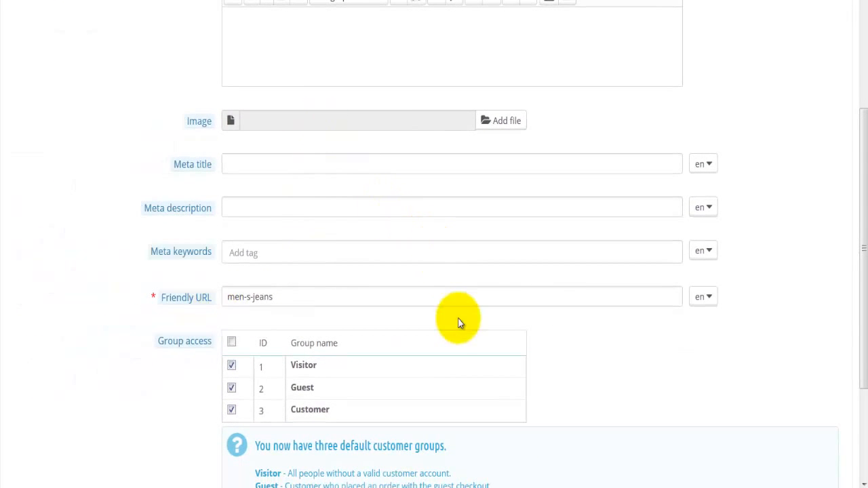
pyautogui.scroll(-3, 460, 324)
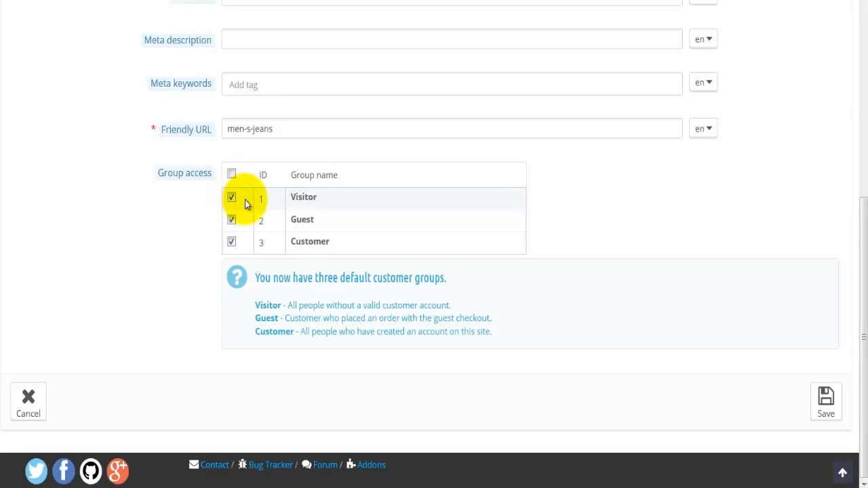
pyautogui.click(825, 401)
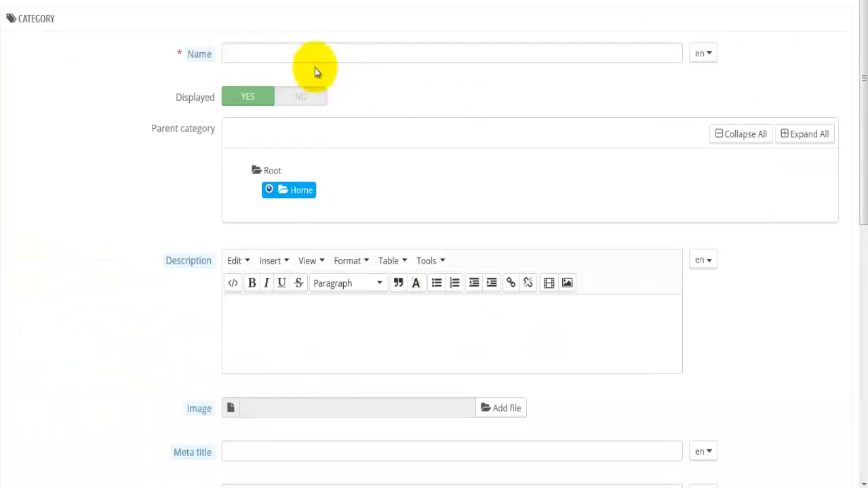
# Name the next new category "Men's T-shirts" and set Men's Fashion and Clothing as its parent category.
pyautogui.click(313, 55)
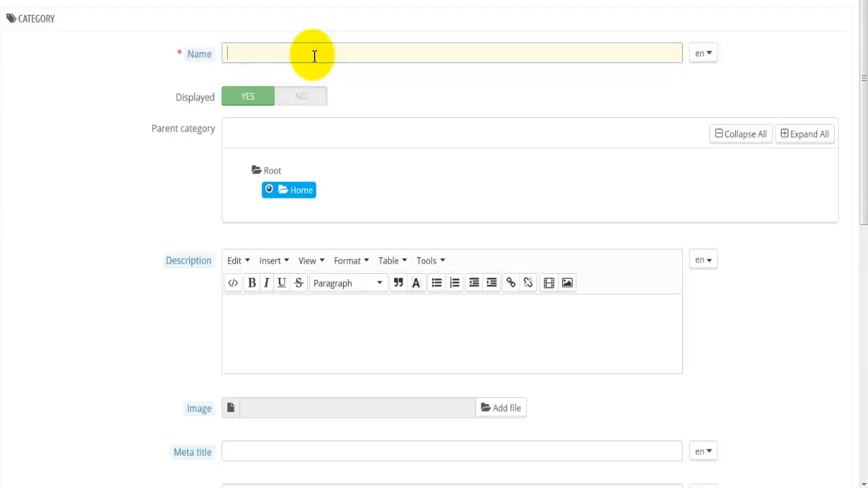
pyautogui.write("Men's T-shirts")
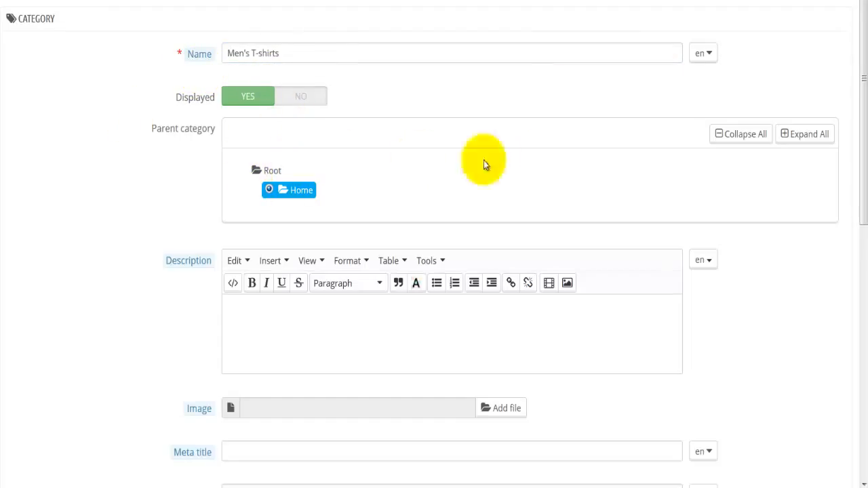
pyautogui.click(804, 134)
pyautogui.scroll(-1, 441, 237)
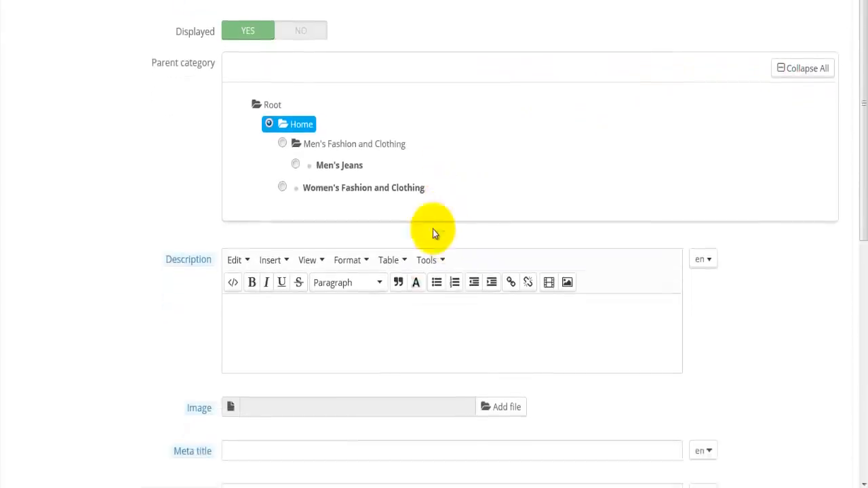
pyautogui.click(282, 126)
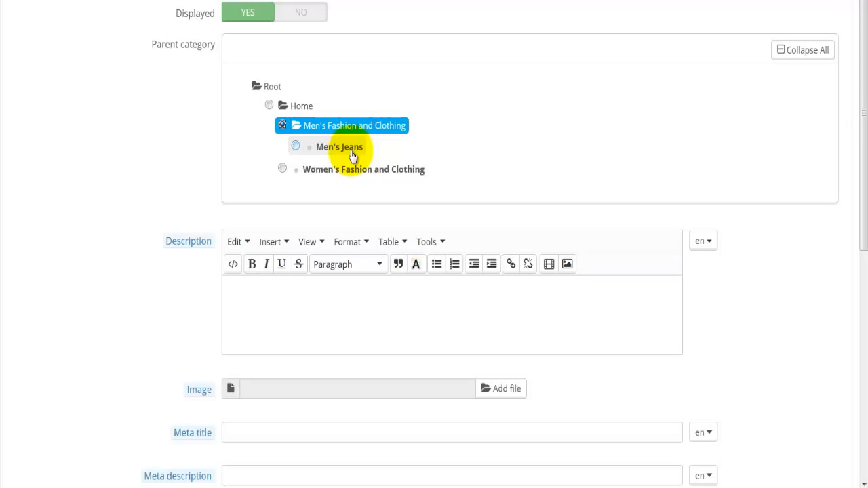
# Save the Men's T-shirts category and return to the main category list.
pyautogui.scroll(-6, 828, 271)
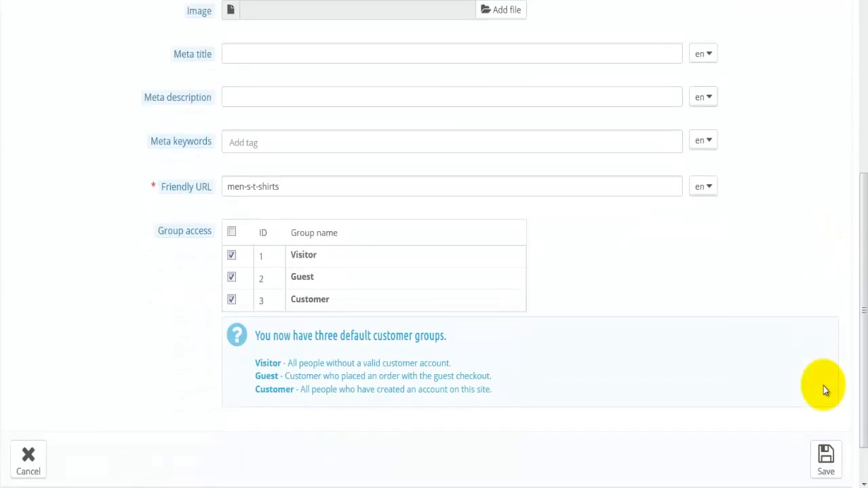
pyautogui.click(825, 412)
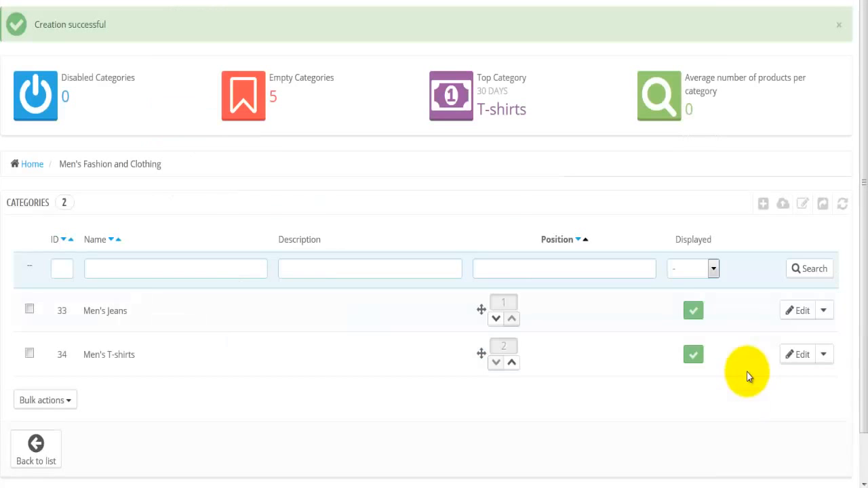
pyautogui.scroll(-3, 169, 420)
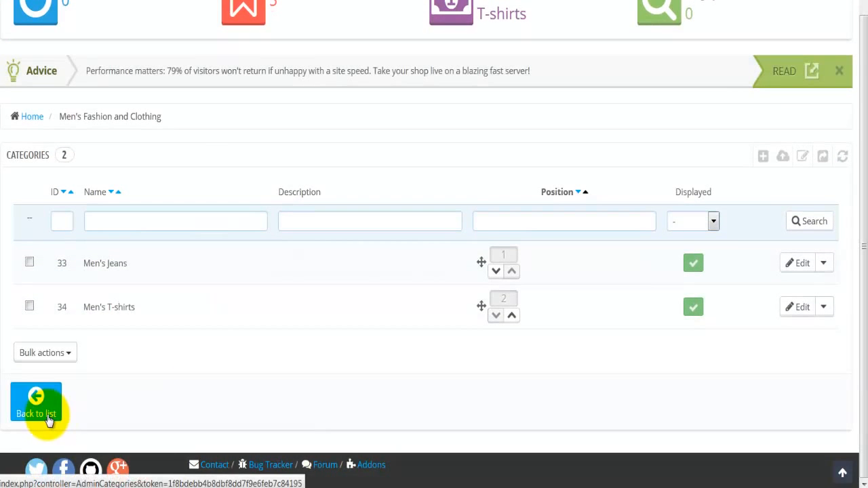
pyautogui.click(47, 420)
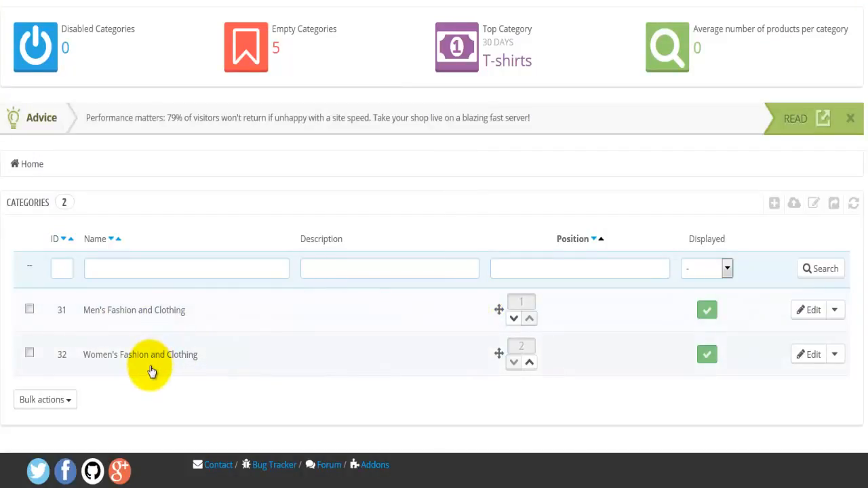
# Start another new category and name it "Woman's T-Shirts".
pyautogui.click(129, 313)
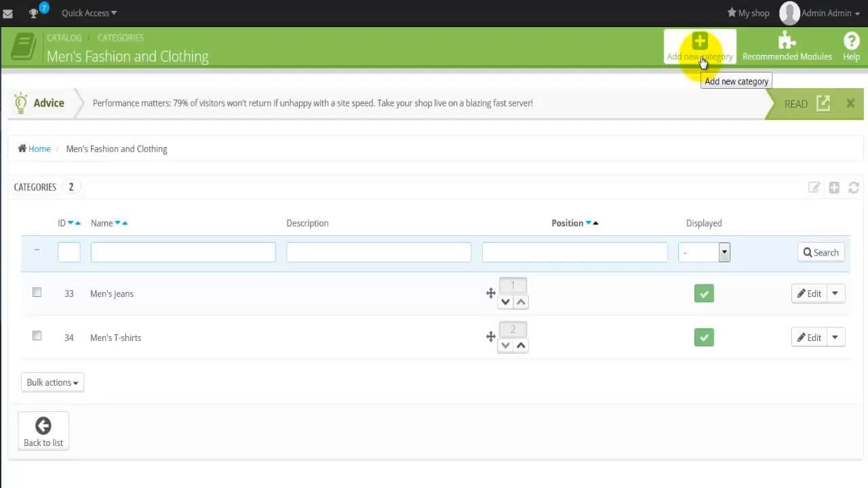
pyautogui.click(701, 58)
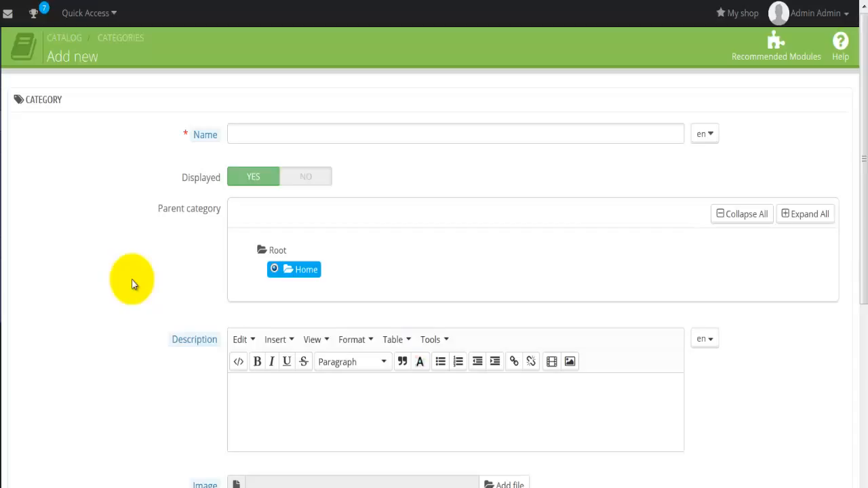
pyautogui.click(251, 136)
pyautogui.write("Woman's T-Shirts")
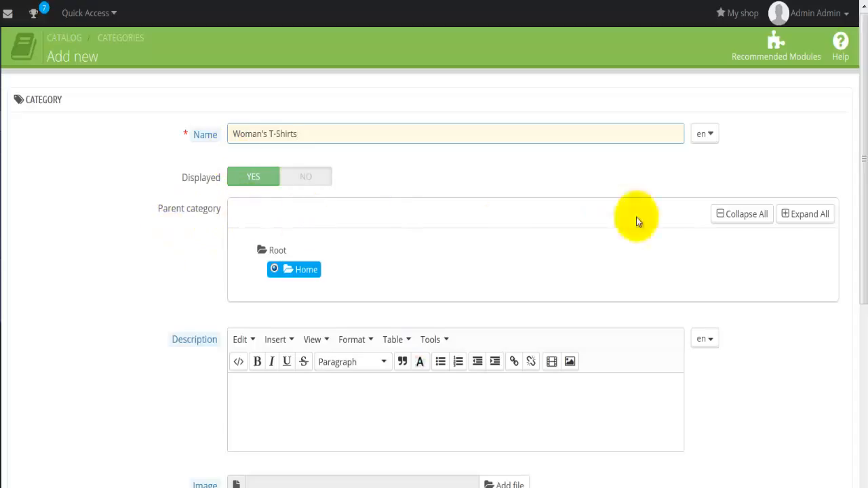
# Expand the parent category tree, set Women's Fashion and Clothing as the parent of Woman's T-Shirts, and save the category.
pyautogui.click(804, 213)
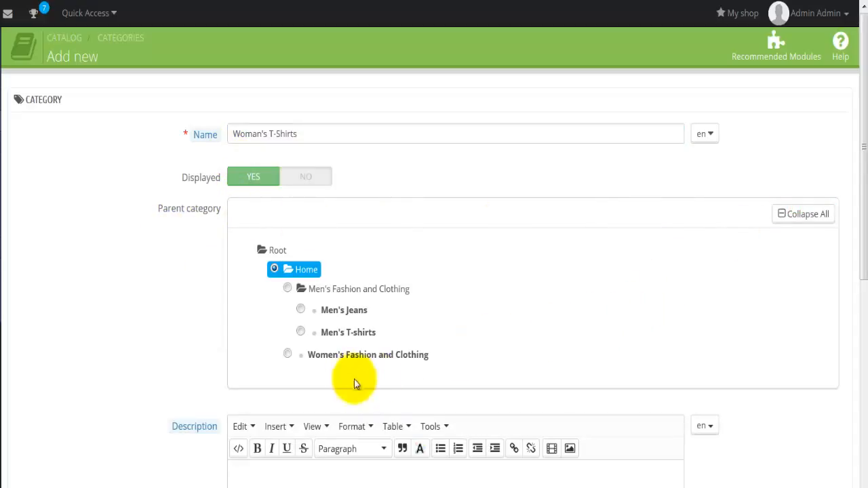
pyautogui.click(287, 353)
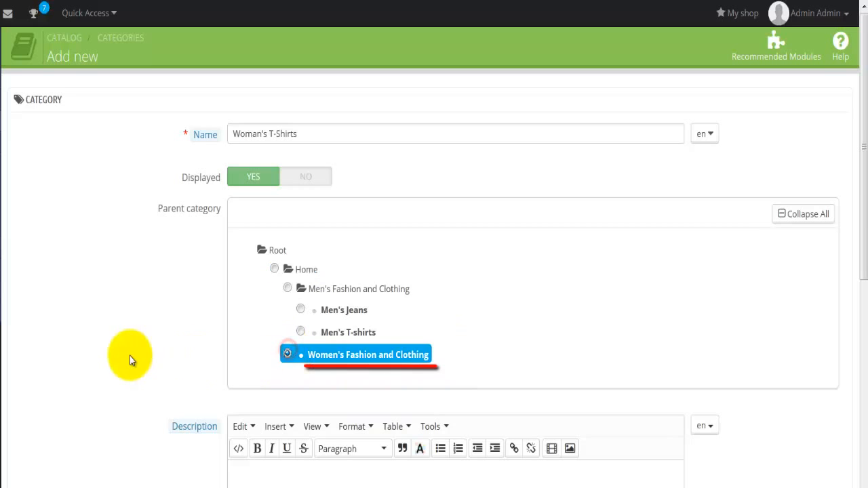
pyautogui.scroll(-3, 129, 355)
pyautogui.scroll(-5, 130, 355)
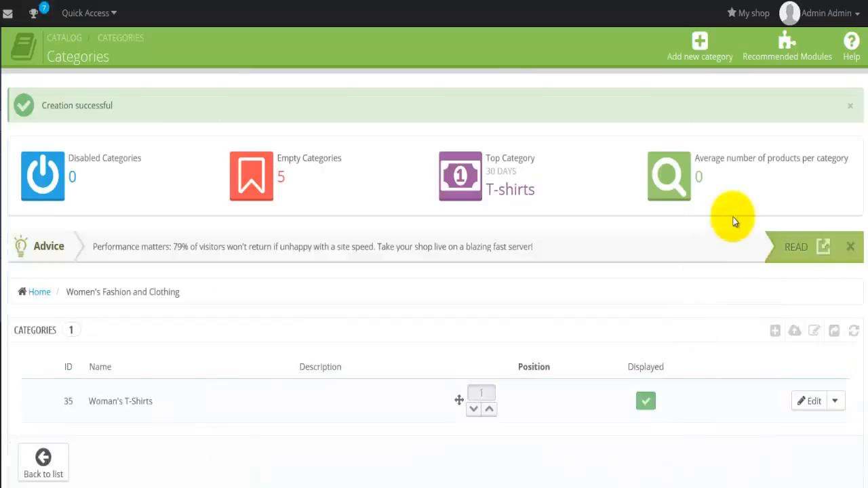
# Create a category named "Woman's Dresses" with Women's Fashion and Clothing as its parent and save it.
pyautogui.click(700, 61)
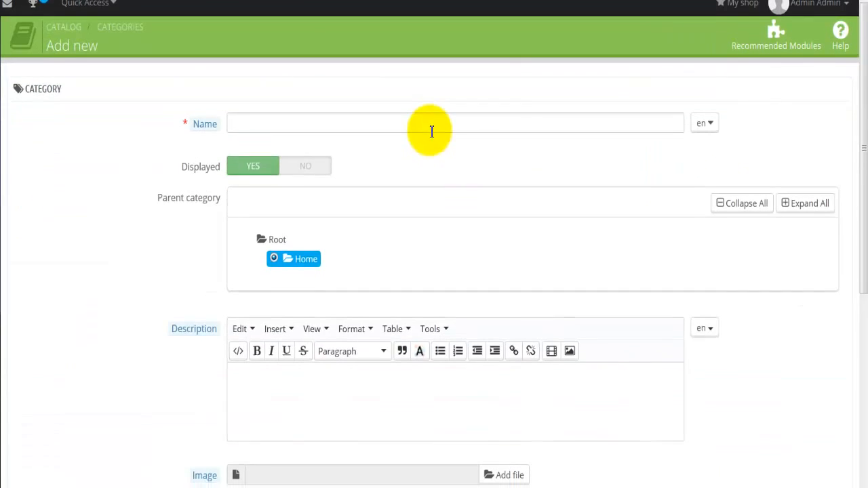
pyautogui.scroll(-2, 430, 130)
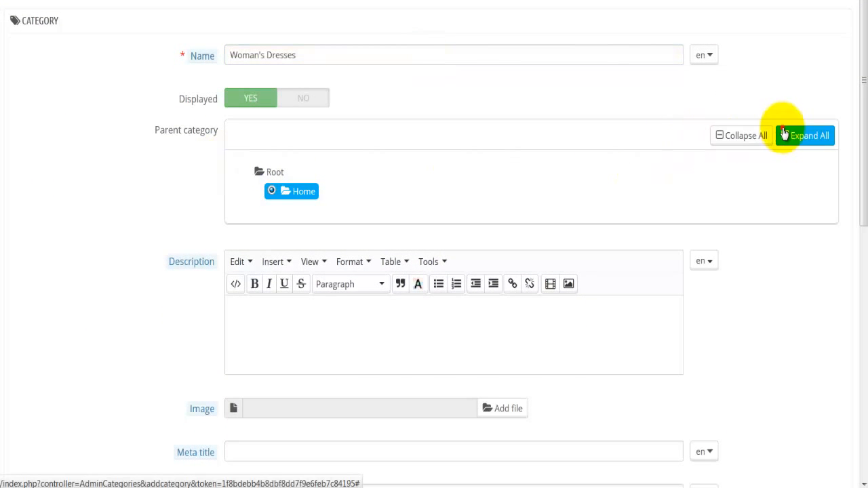
pyautogui.click(787, 135)
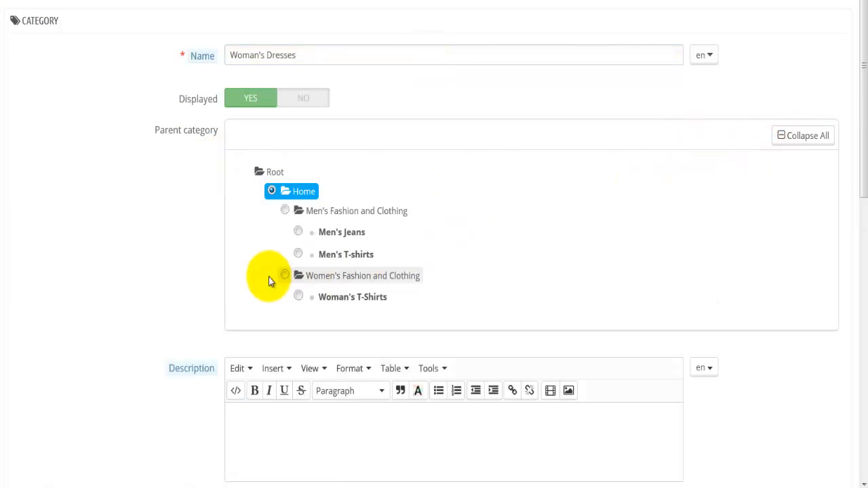
pyautogui.click(285, 275)
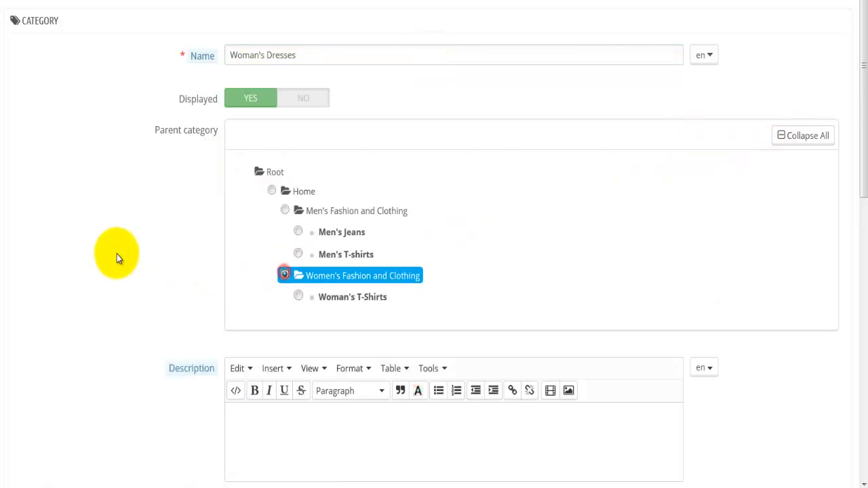
pyautogui.scroll(-5, 117, 253)
pyautogui.scroll(-3, 153, 254)
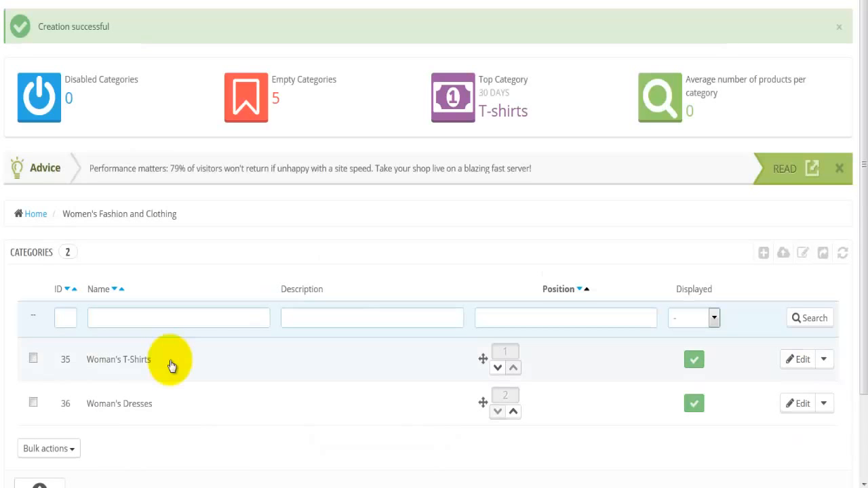
# Return to the main category list and review the subcategories of Men's Fashion and Clothing and of Women's Fashion and Clothing.
pyautogui.scroll(-2, 106, 417)
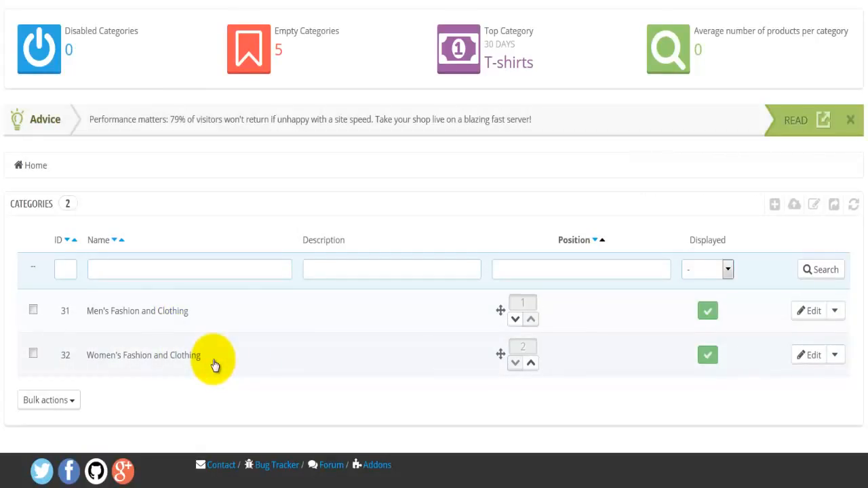
pyautogui.click(218, 312)
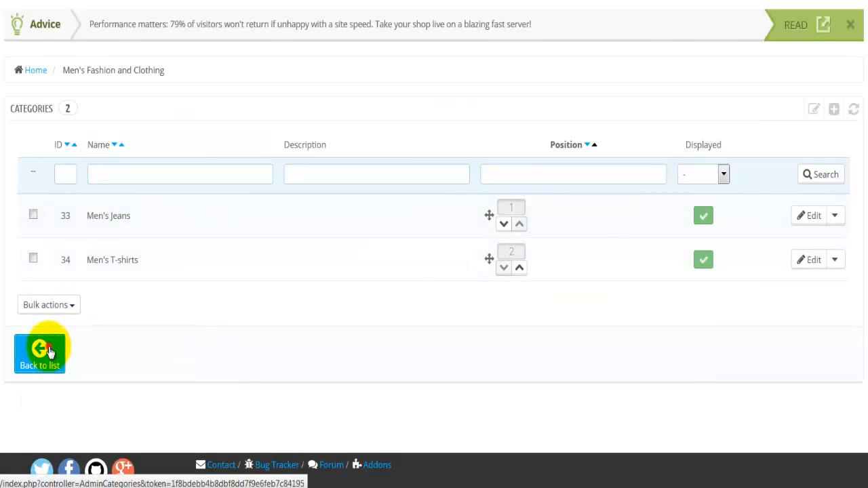
pyautogui.click(42, 349)
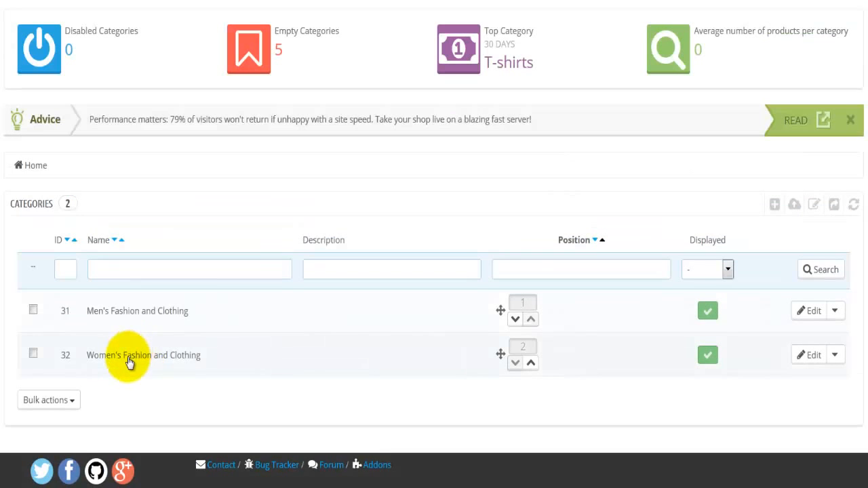
pyautogui.click(127, 357)
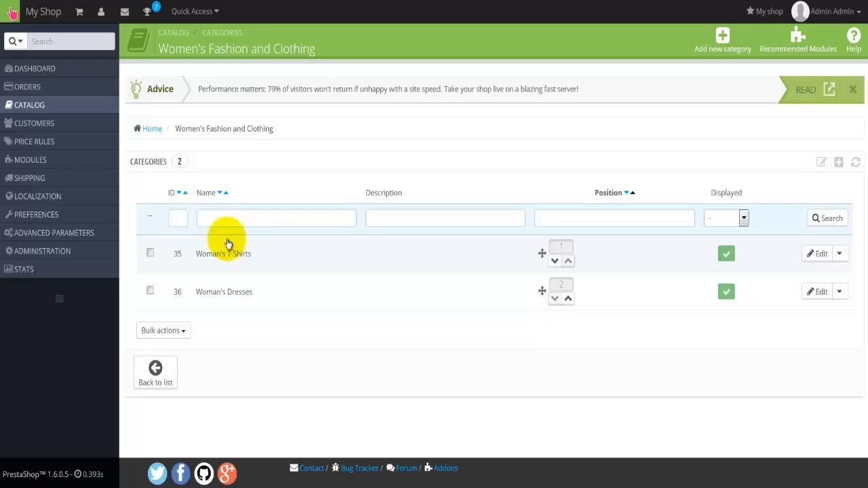
# Go to the catalog's product attributes and start adding a new attribute.
pyautogui.moveTo(99, 111)
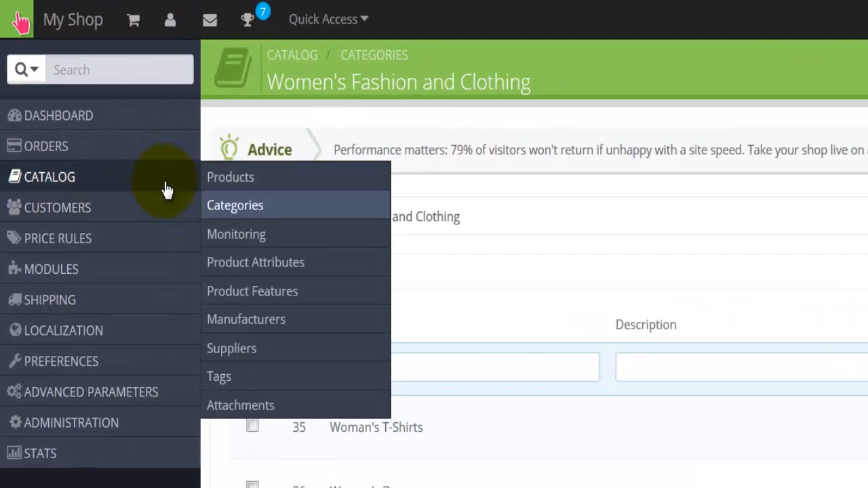
pyautogui.click(334, 262)
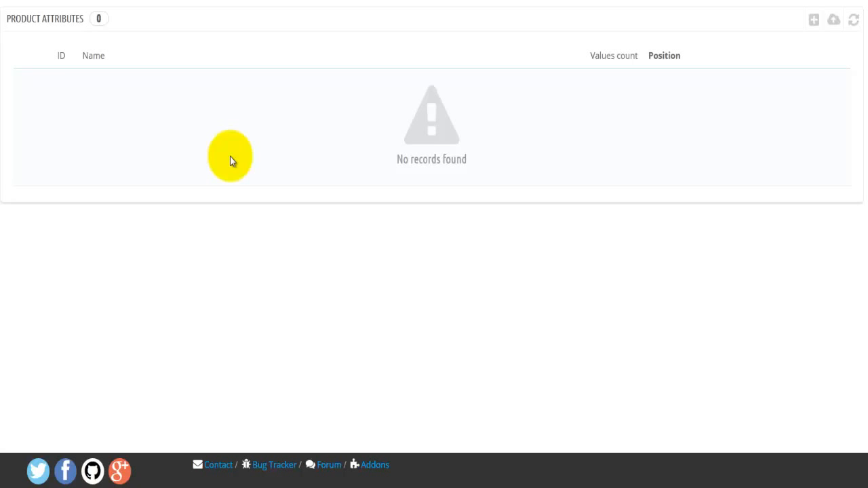
pyautogui.scroll(3, 234, 170)
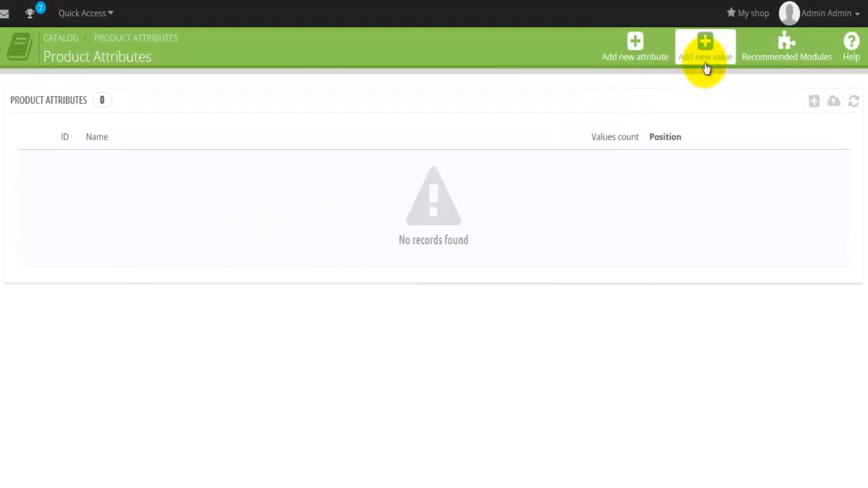
pyautogui.click(637, 65)
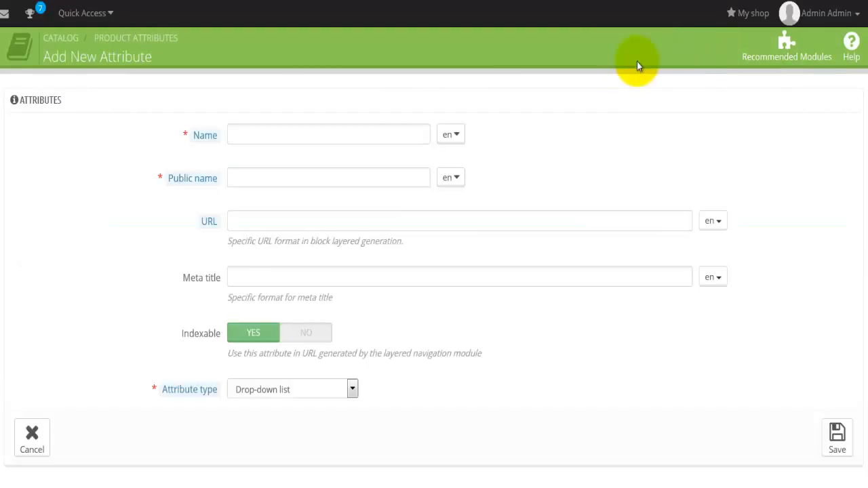
# Examine the new attribute form's name, public name and URL fields and the available attribute types.
pyautogui.click(350, 137)
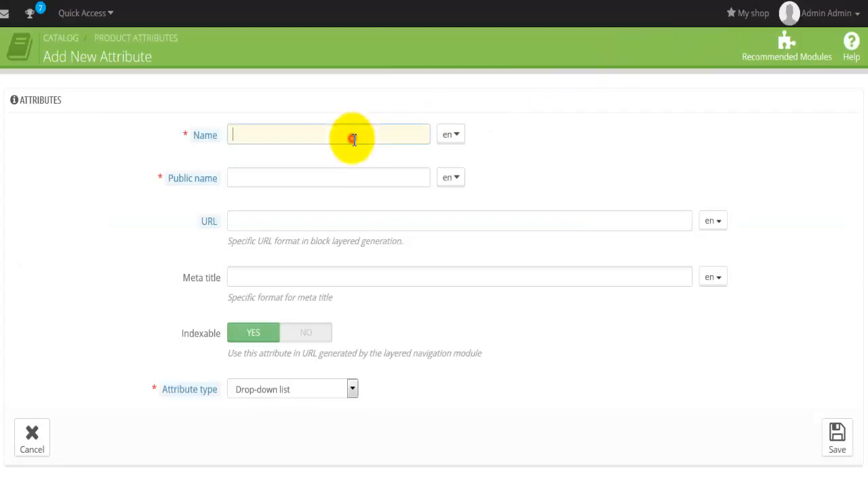
pyautogui.click(304, 177)
pyautogui.click(281, 226)
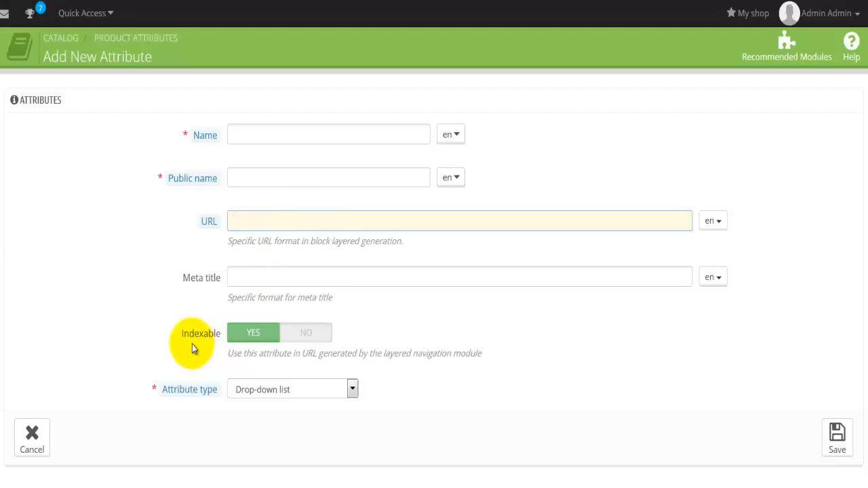
pyautogui.click(271, 392)
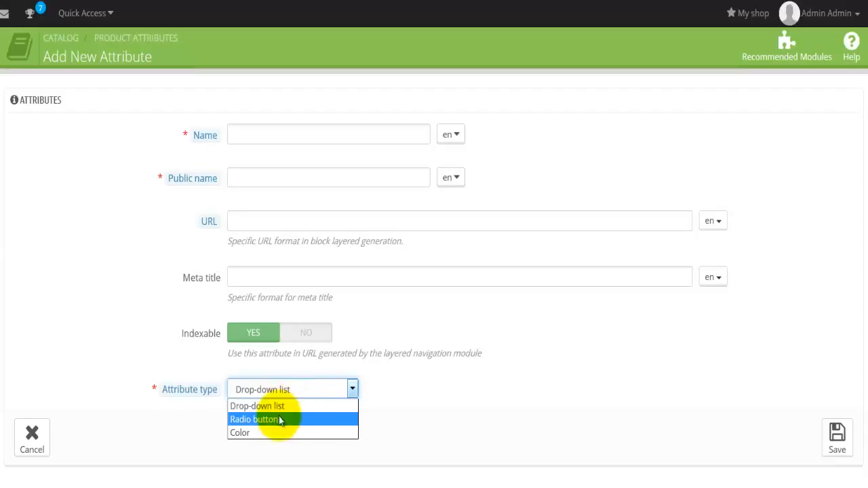
pyautogui.click(430, 448)
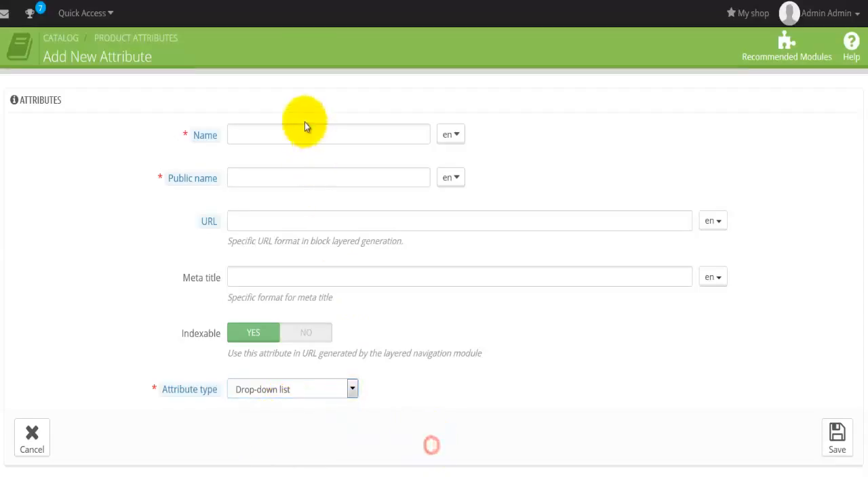
# Enter "Color" as both the name and the public name of the new attribute.
pyautogui.click(304, 135)
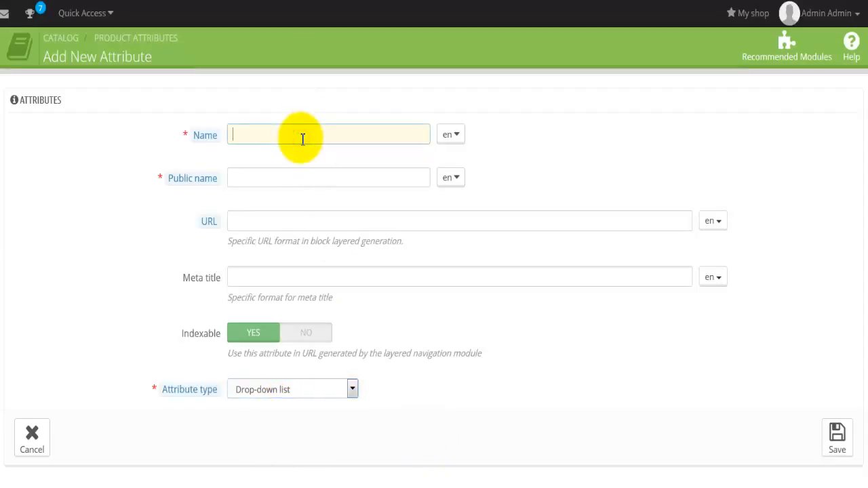
pyautogui.write('Color')
pyautogui.click(266, 177)
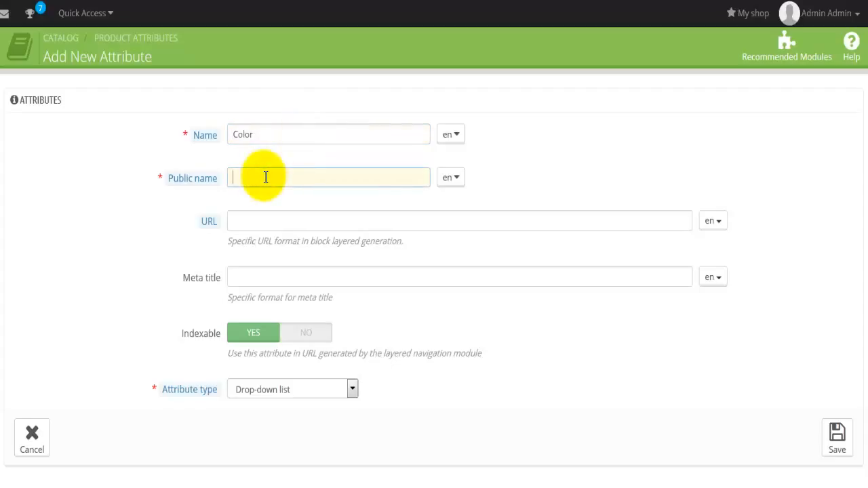
pyautogui.write('Color')
pyautogui.press('Tab')
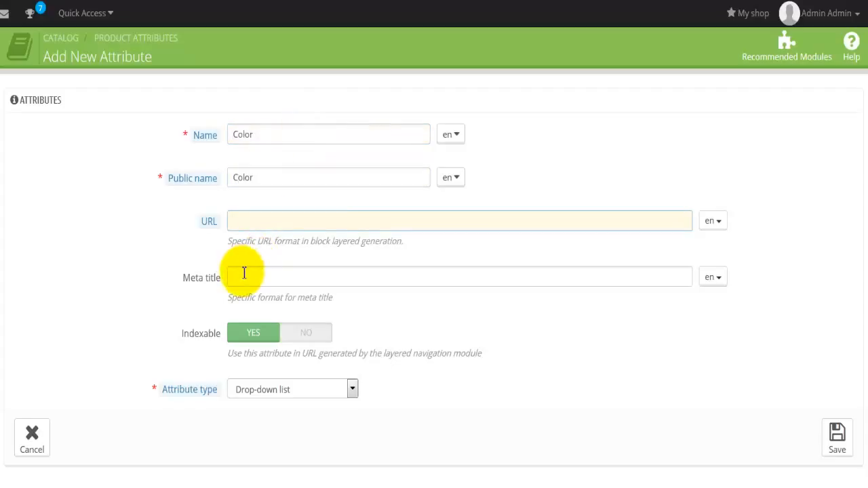
pyautogui.click(324, 221)
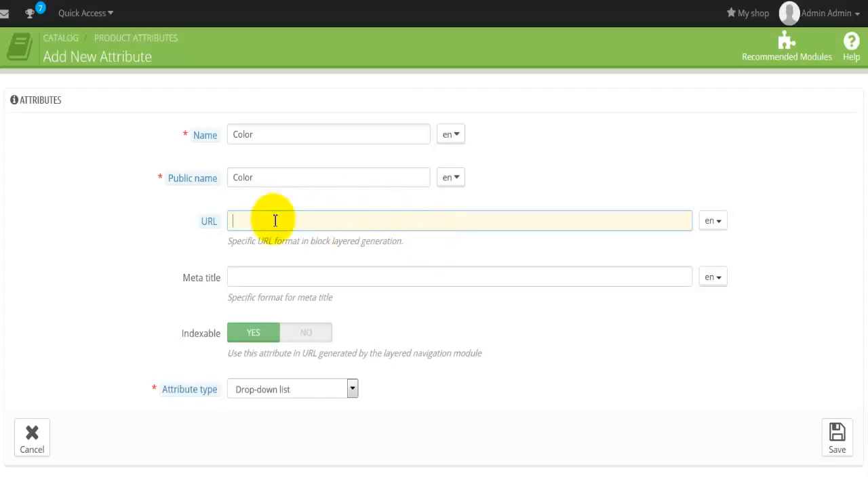
# Check the languages available for the attribute name and set the attribute type to Color.
pyautogui.click(458, 135)
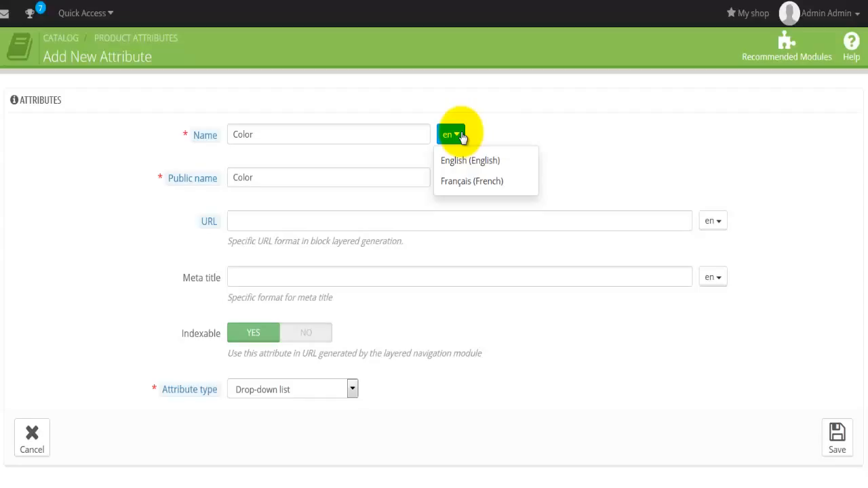
pyautogui.click(475, 136)
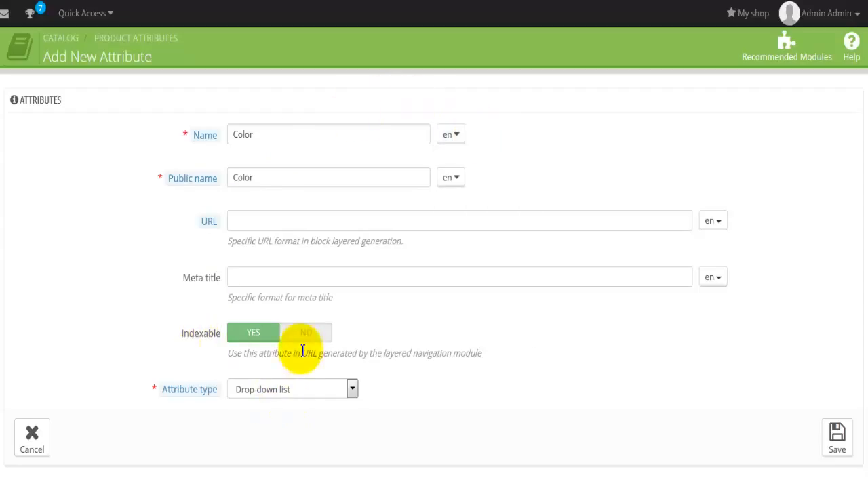
pyautogui.click(283, 391)
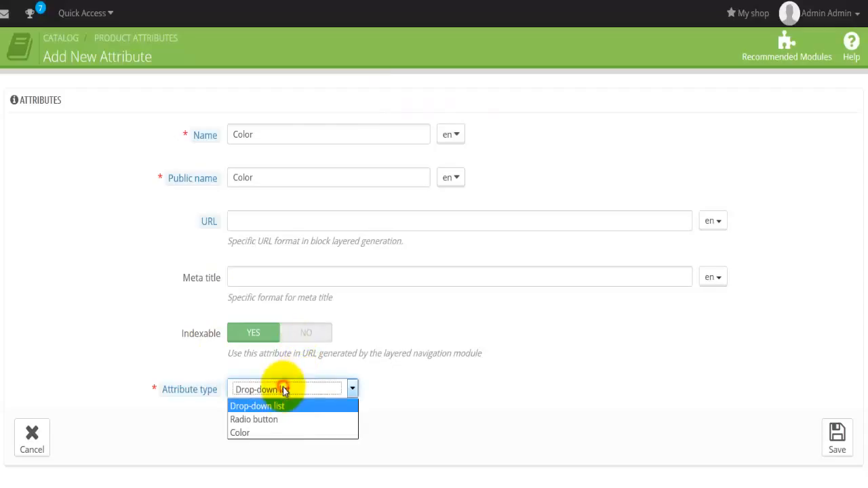
pyautogui.click(258, 434)
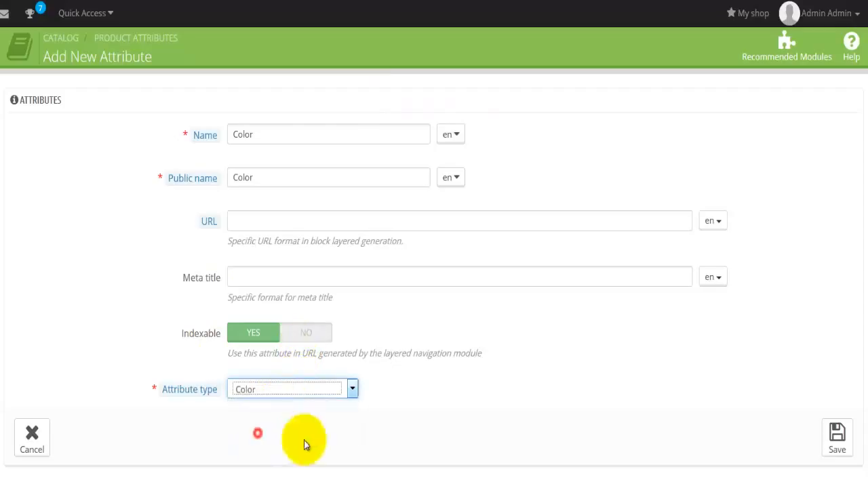
# Save the Color attribute and start another attribute with "Size" as both its name and public name.
pyautogui.click(837, 434)
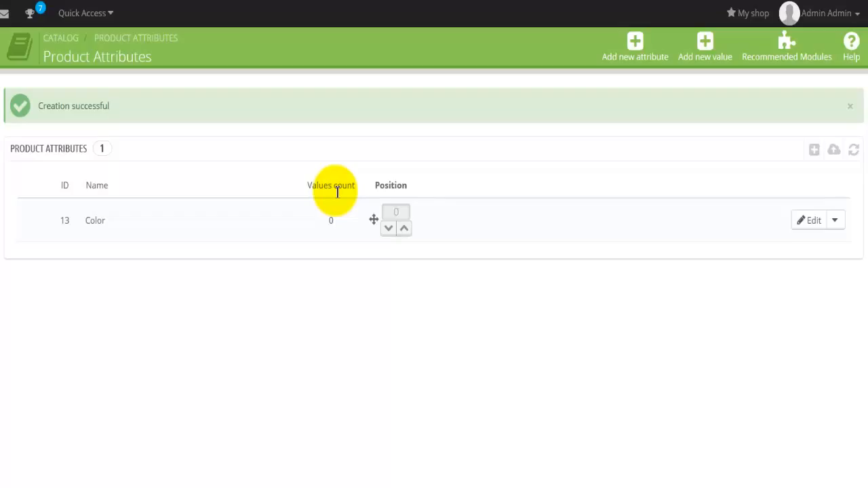
pyautogui.click(633, 42)
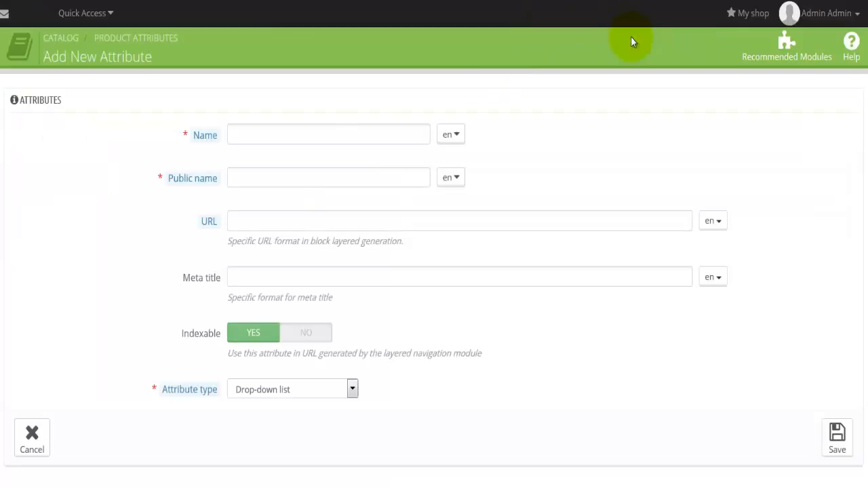
pyautogui.click(301, 134)
pyautogui.write('S')
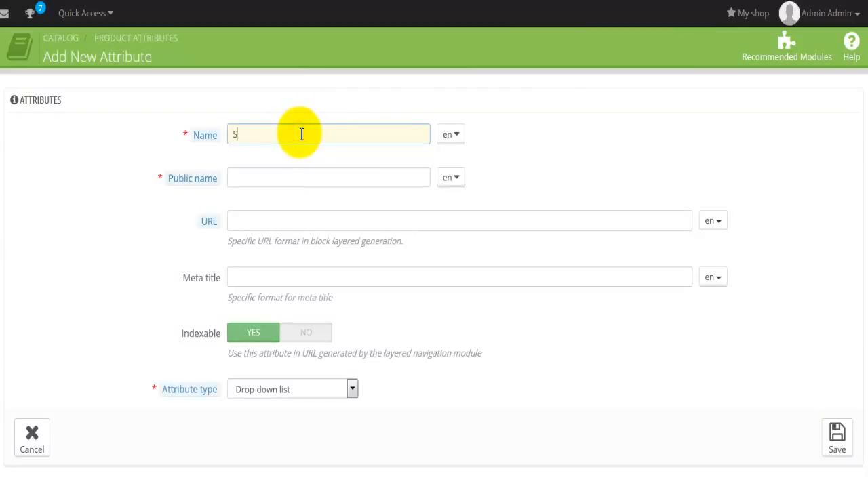
pyautogui.write('ize')
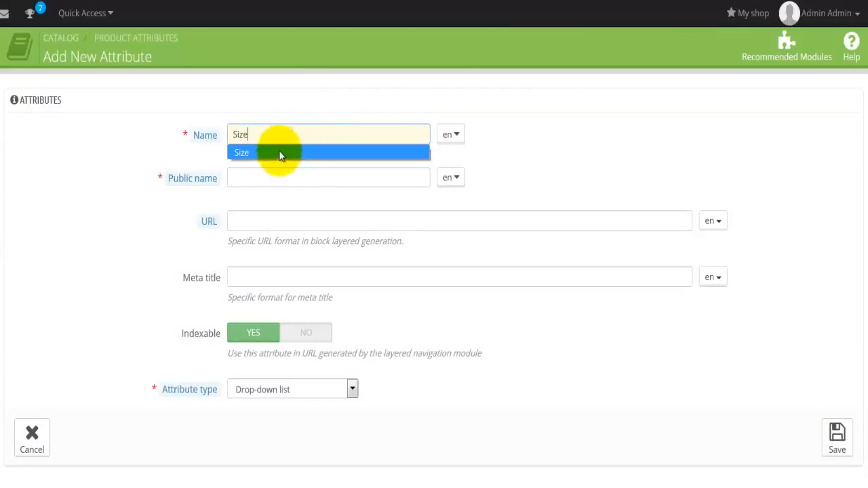
pyautogui.click(280, 151)
pyautogui.click(280, 179)
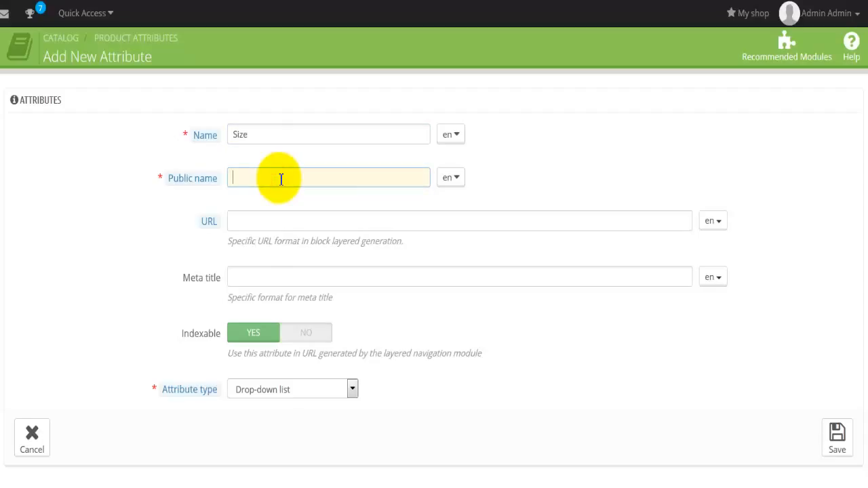
pyautogui.write('Size')
pyautogui.press('Tab')
# Set the Size attribute's type to Drop-down list and save the attribute.
pyautogui.click(272, 390)
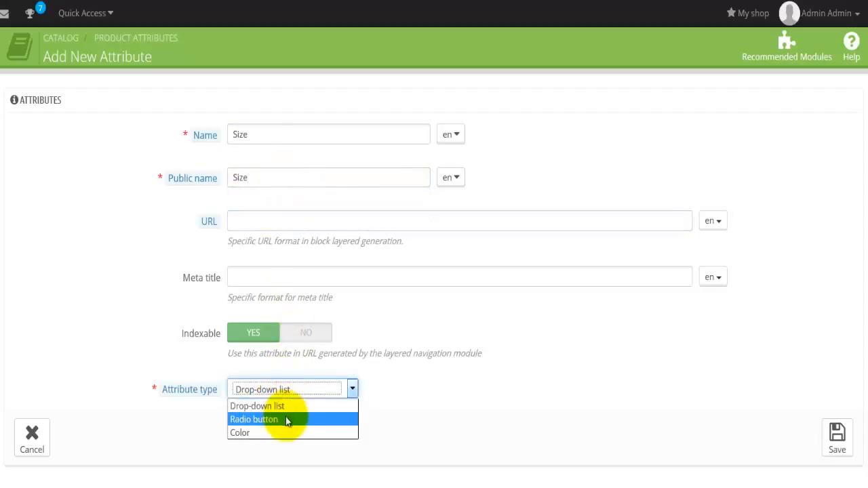
pyautogui.click(275, 410)
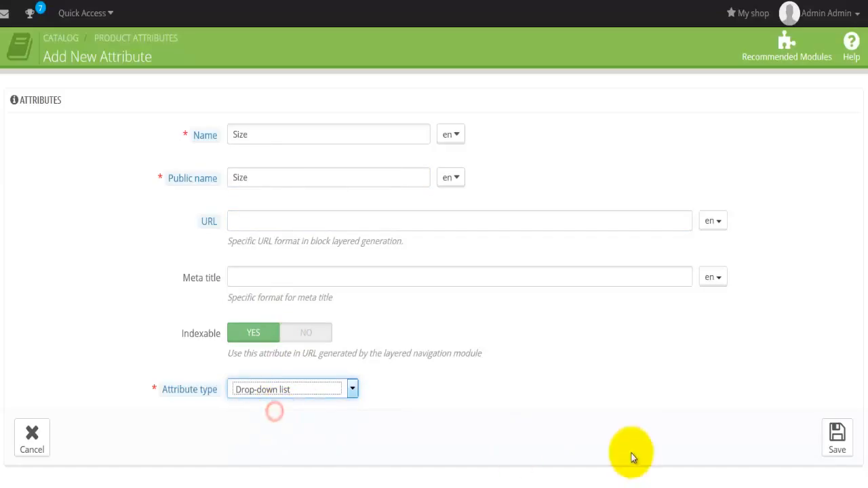
pyautogui.click(836, 436)
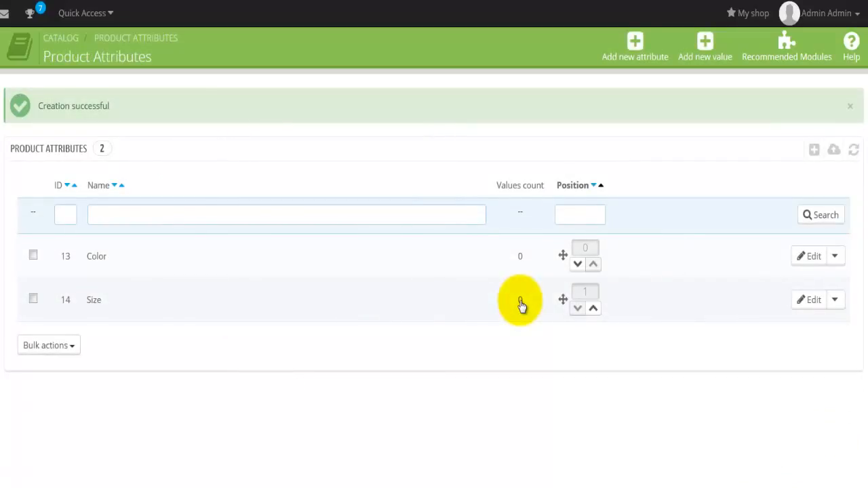
# Add the value "Black" to the Color attribute group with the black color, and save it to continue with another value.
pyautogui.click(687, 63)
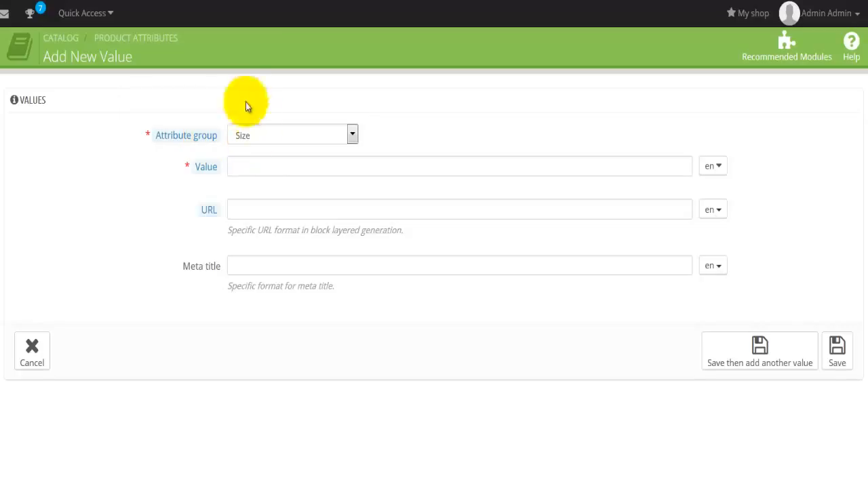
pyautogui.click(328, 137)
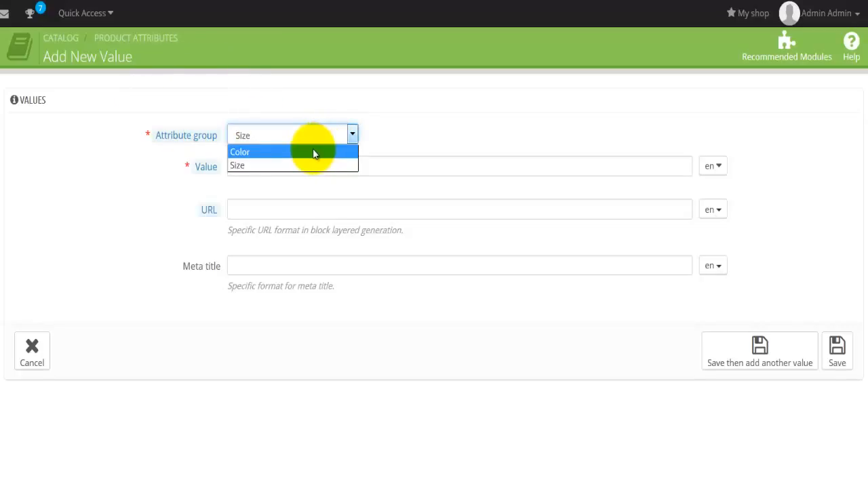
pyautogui.click(314, 154)
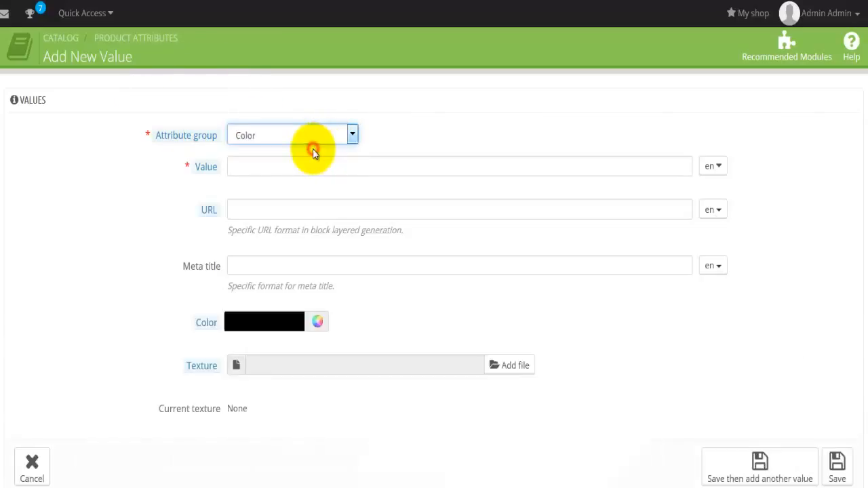
pyautogui.click(258, 173)
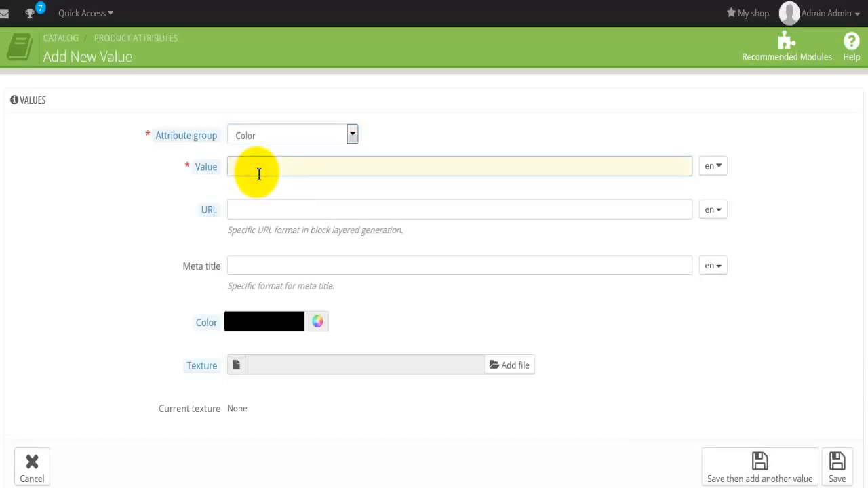
pyautogui.write('Blac')
pyautogui.click(245, 185)
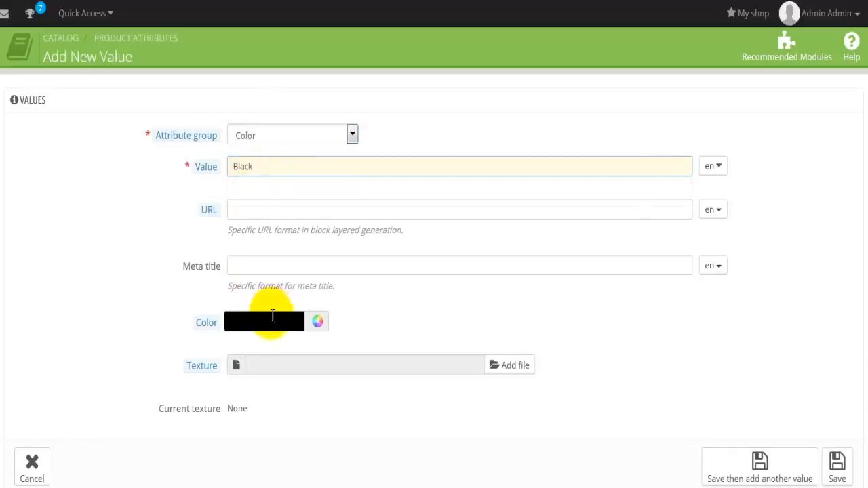
pyautogui.moveTo(202, 372)
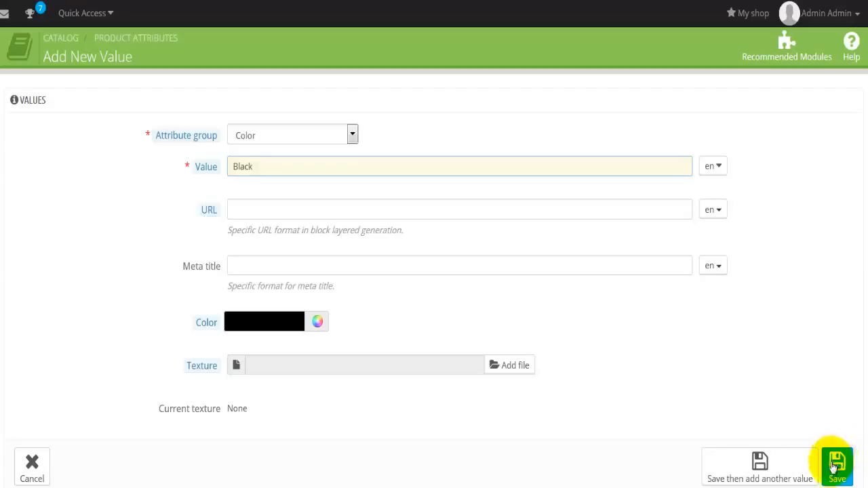
pyautogui.click(731, 480)
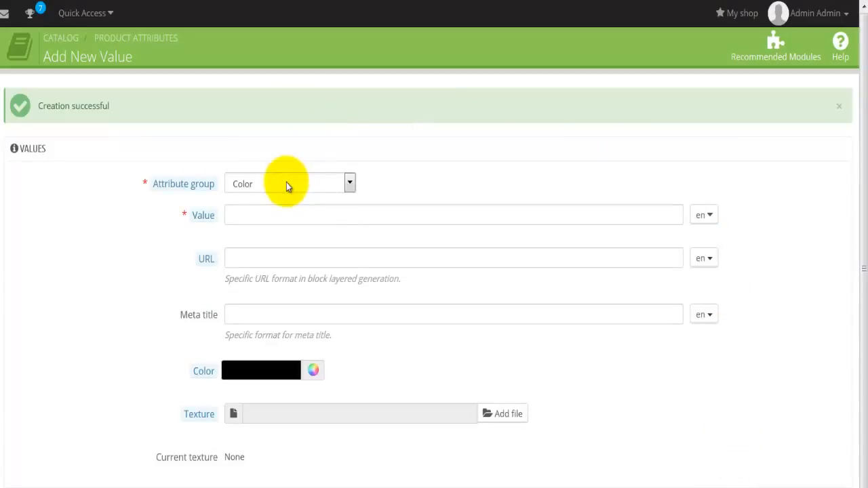
# Add the Color value "Red" with color #ff0000 and save it to continue with another value.
pyautogui.click(275, 213)
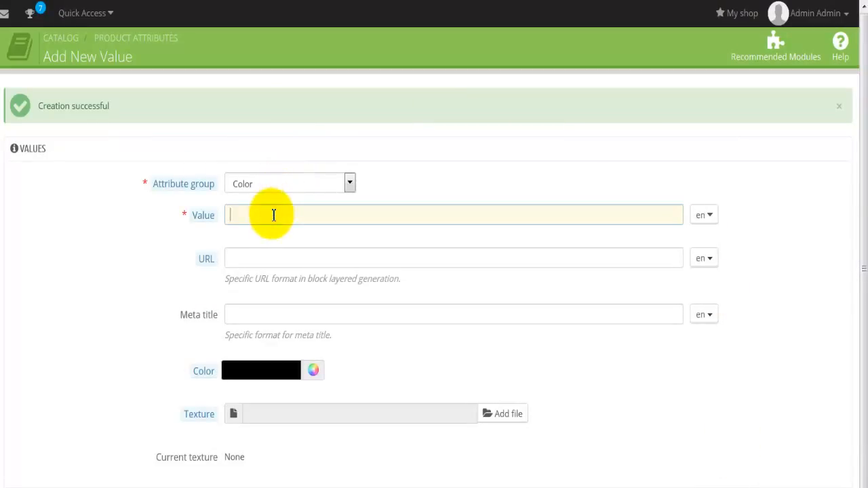
pyautogui.write('Red')
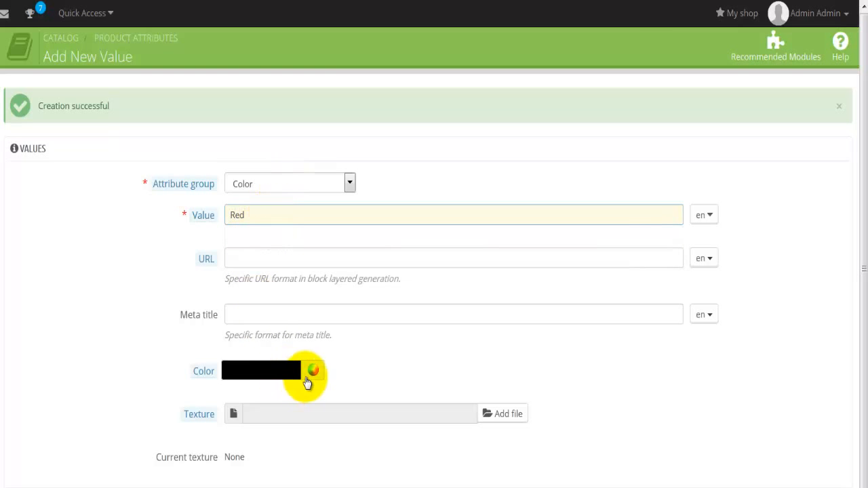
pyautogui.click(314, 370)
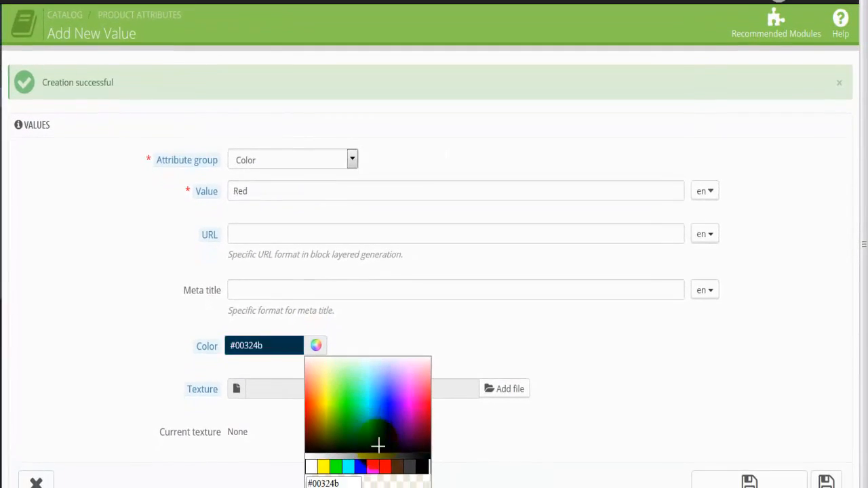
pyautogui.click(385, 467)
pyautogui.click(737, 486)
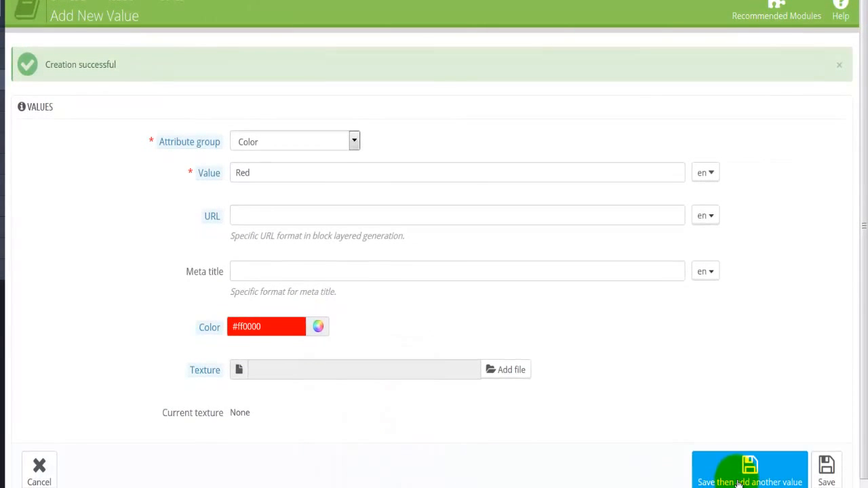
# Add the Color value "Green" with the preset green color and save it to continue with another value.
pyautogui.click(249, 168)
pyautogui.write('Green')
pyautogui.click(316, 326)
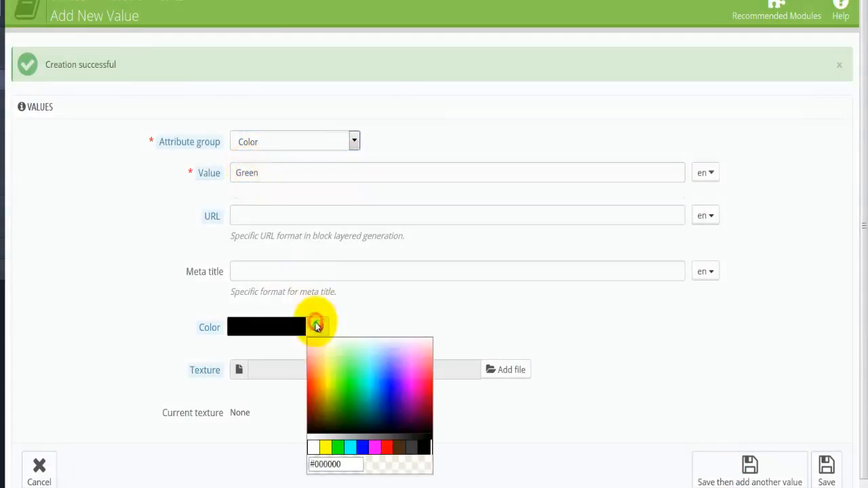
pyautogui.click(337, 447)
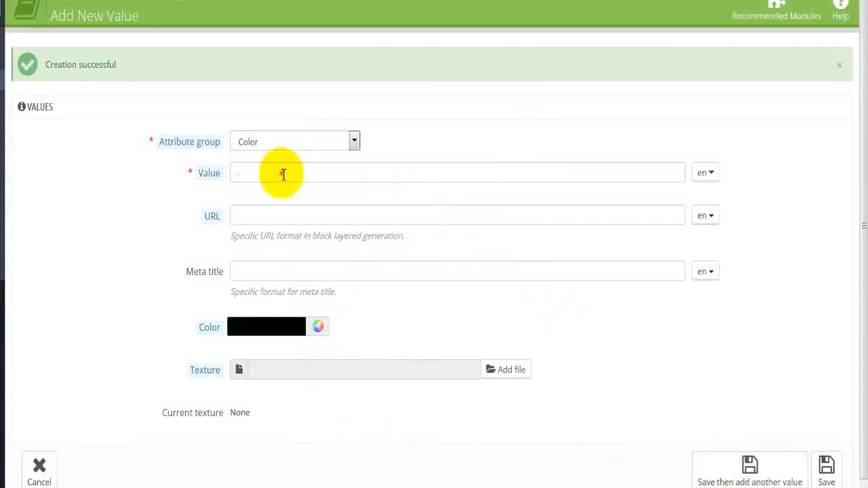
# Add the Color value "Blue" with the preset blue color and save it to continue with another value.
pyautogui.click(281, 172)
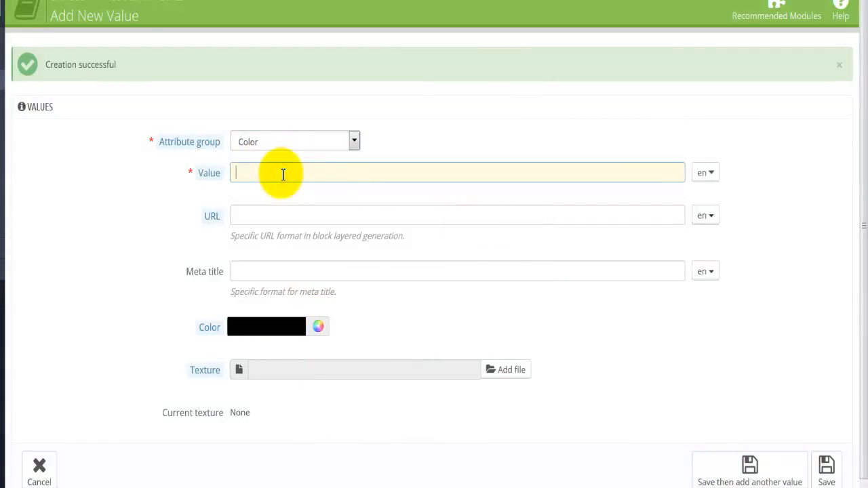
pyautogui.write('Blue')
pyautogui.click(259, 190)
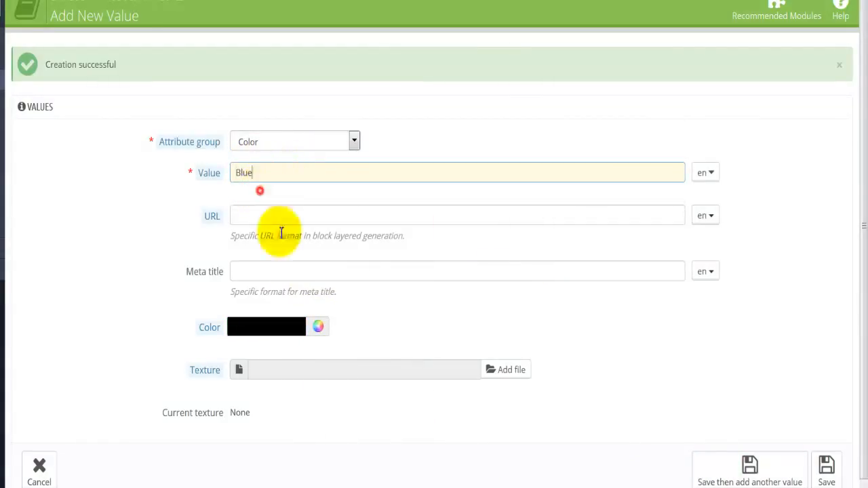
pyautogui.click(318, 326)
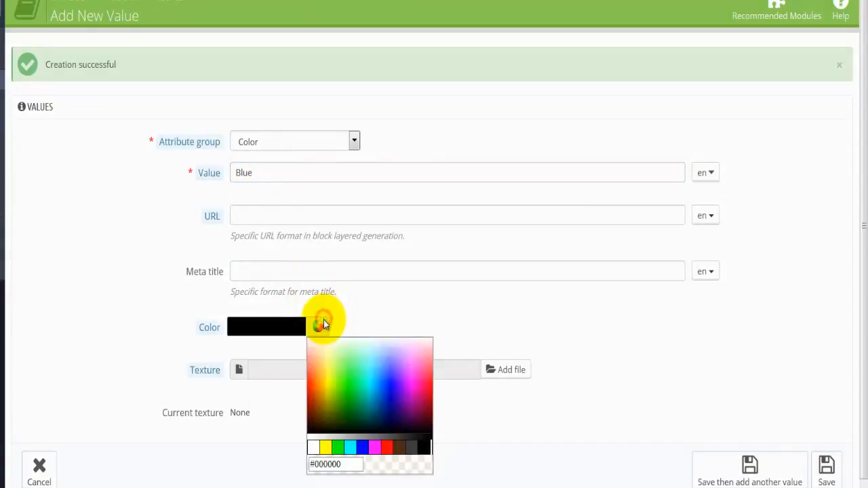
pyautogui.click(369, 451)
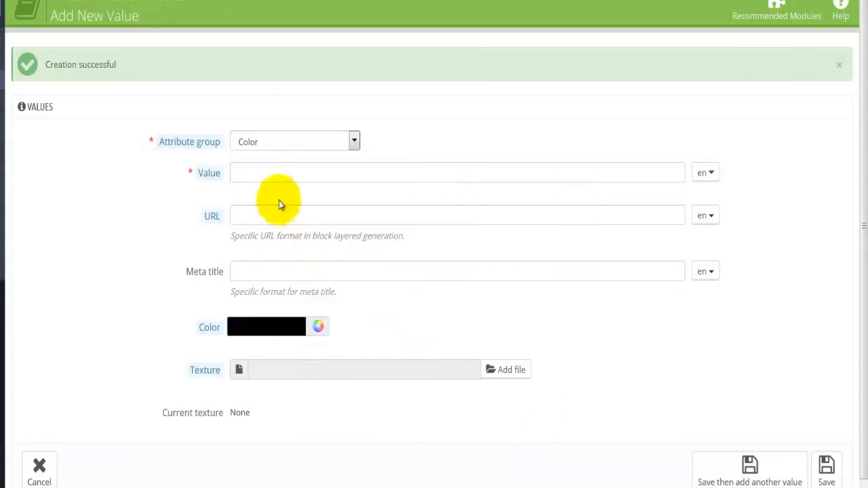
# Add the Color value "Orange" with color #f69900 and save it, returning to the product attributes list.
pyautogui.click(268, 179)
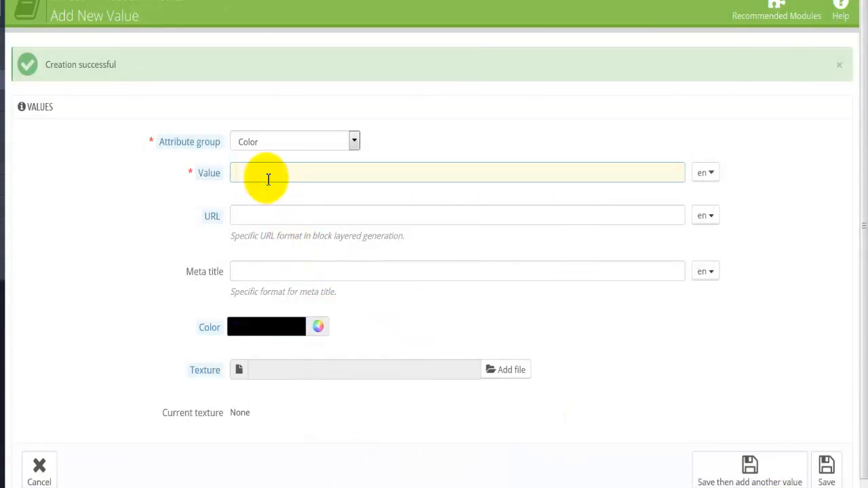
pyautogui.write('Orange')
pyautogui.press('Tab')
pyautogui.click(318, 327)
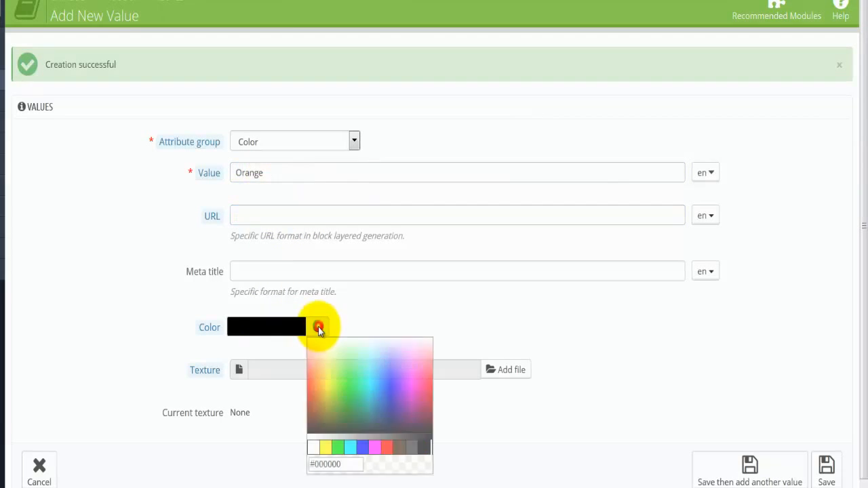
pyautogui.moveTo(355, 410); pyautogui.dragTo(320, 388)
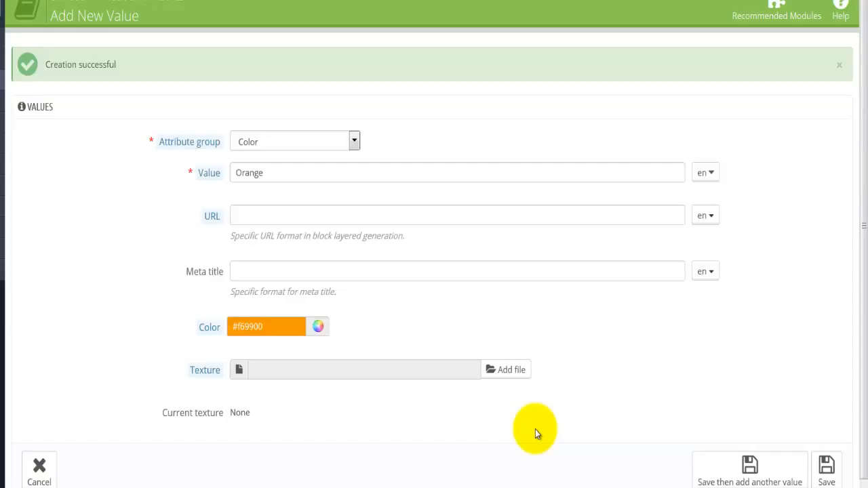
pyautogui.click(838, 483)
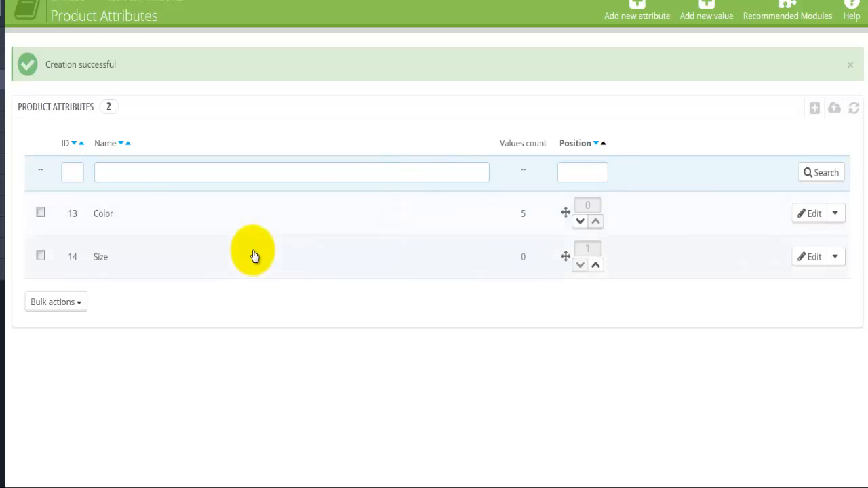
# Add the value "XS" to the Size attribute group and save it to continue with another value.
pyautogui.scroll(1, 502, 156)
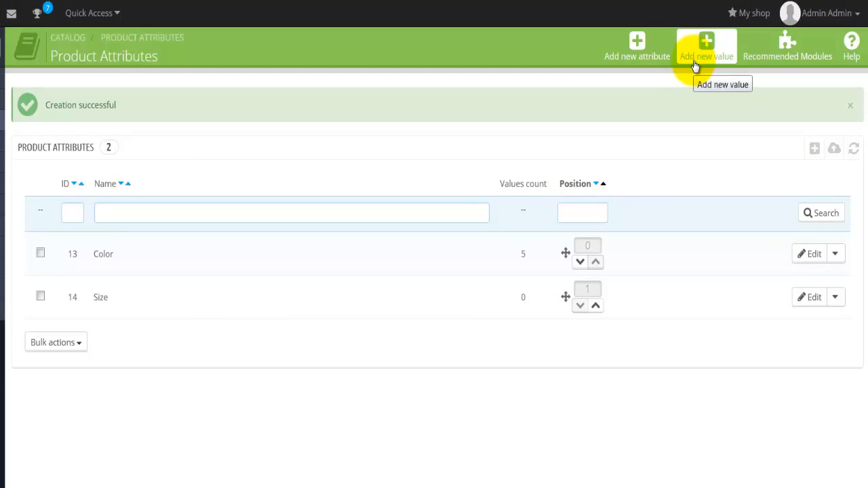
pyautogui.click(695, 61)
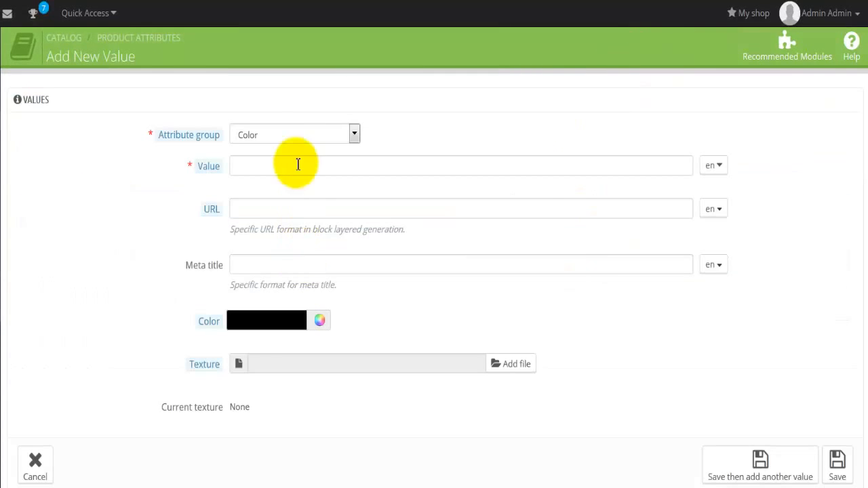
pyautogui.click(287, 138)
pyautogui.click(284, 165)
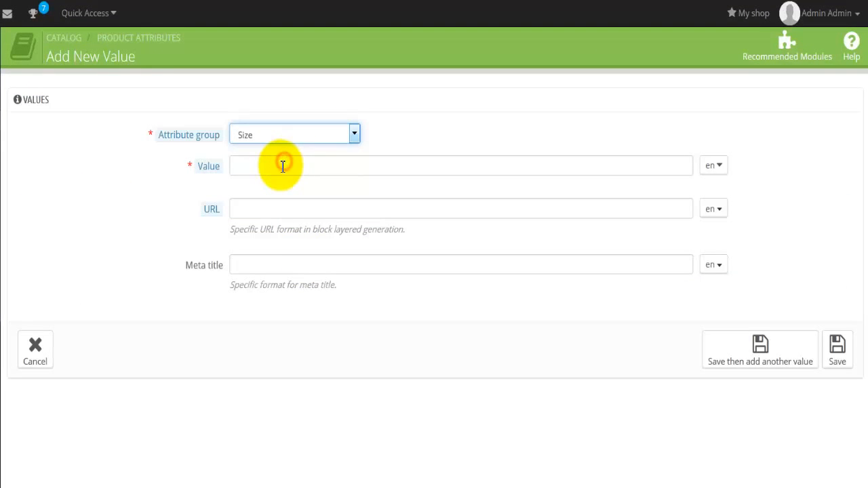
pyautogui.click(283, 166)
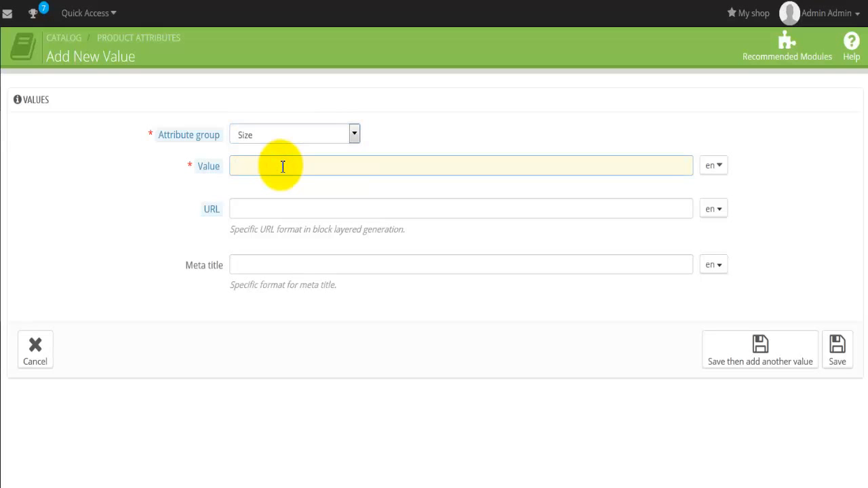
pyautogui.write('XS')
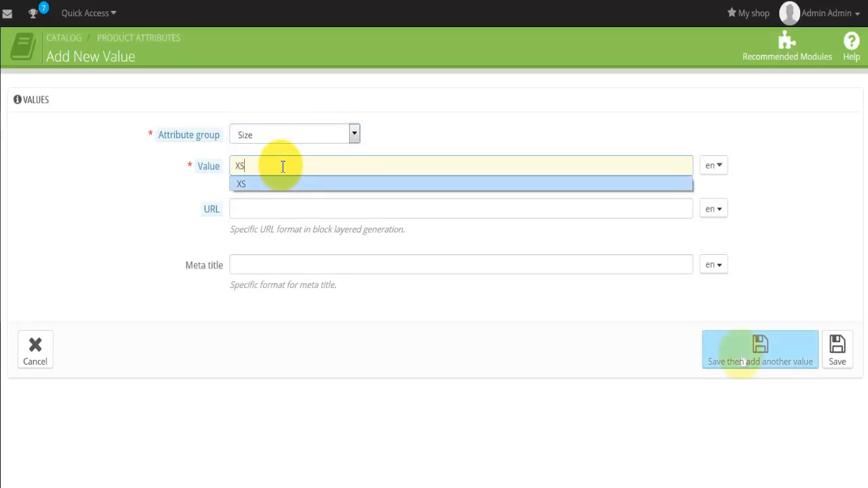
pyautogui.click(742, 352)
# Add the Size values "S" and "M", saving each to continue with another value.
pyautogui.write('S')
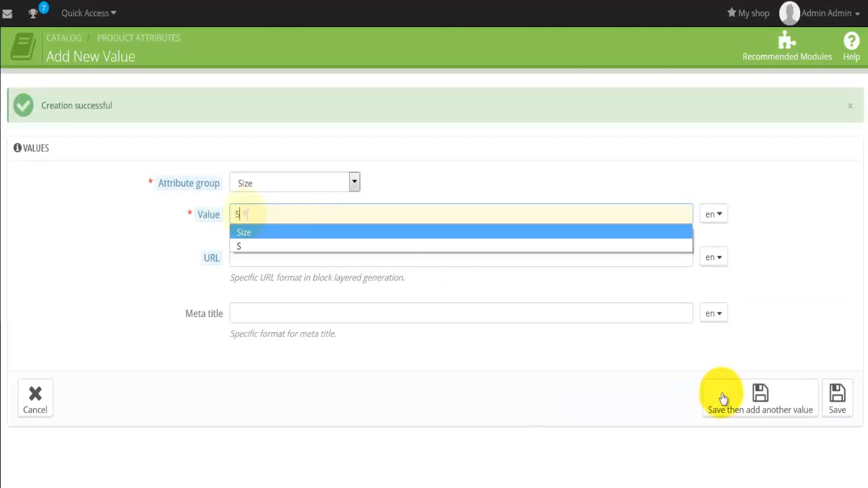
pyautogui.click(722, 396)
pyautogui.click(246, 215)
pyautogui.write('M')
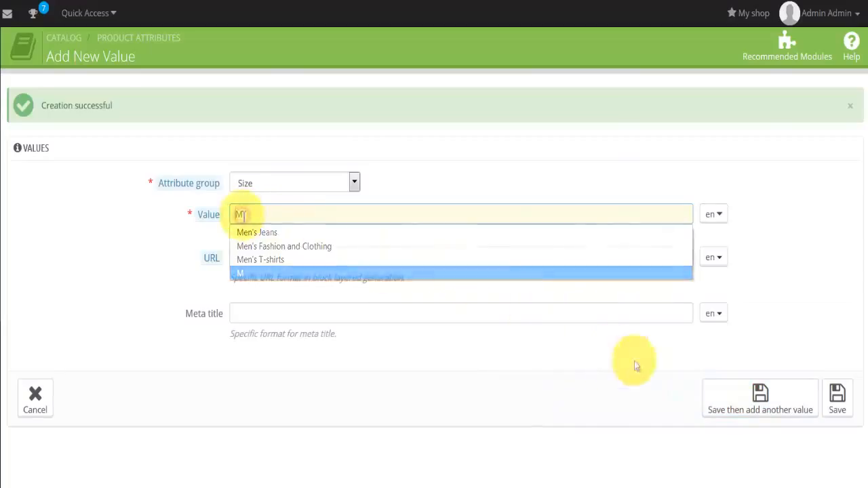
pyautogui.click(712, 390)
# Add the Size values "L" and "XL", and save the last one to return to the product attributes list.
pyautogui.click(245, 215)
pyautogui.write('L')
pyautogui.click(296, 214)
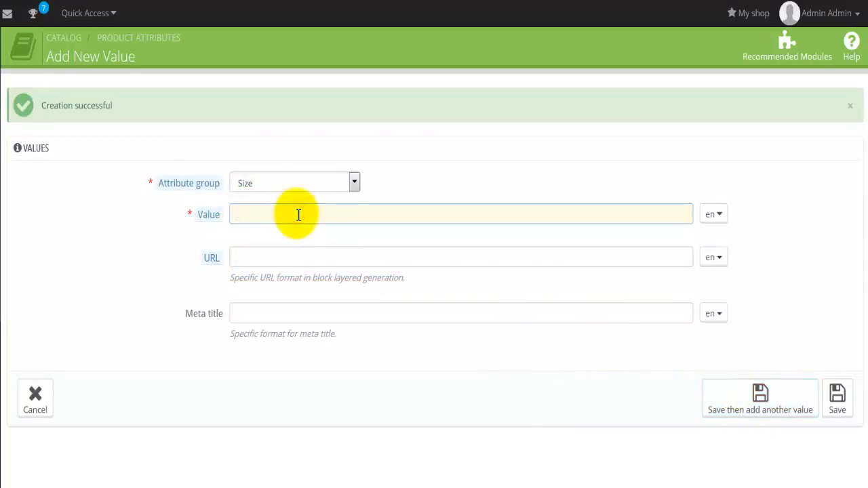
pyautogui.write('XL')
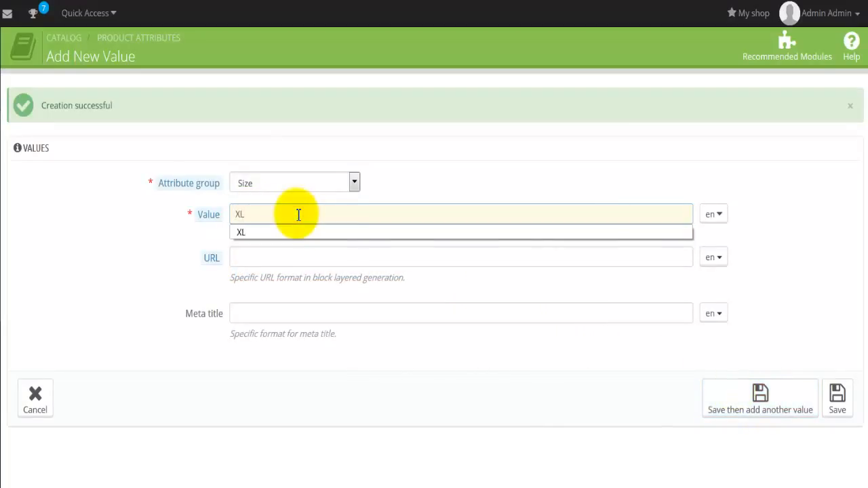
pyautogui.click(809, 258)
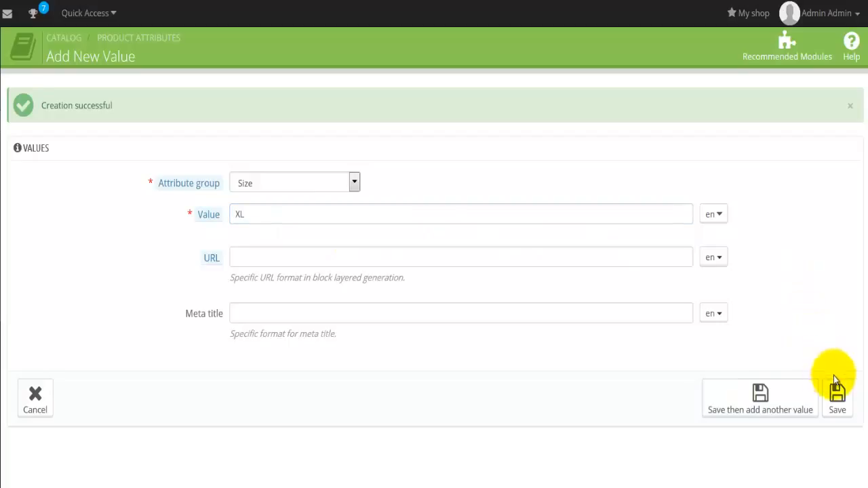
pyautogui.click(837, 393)
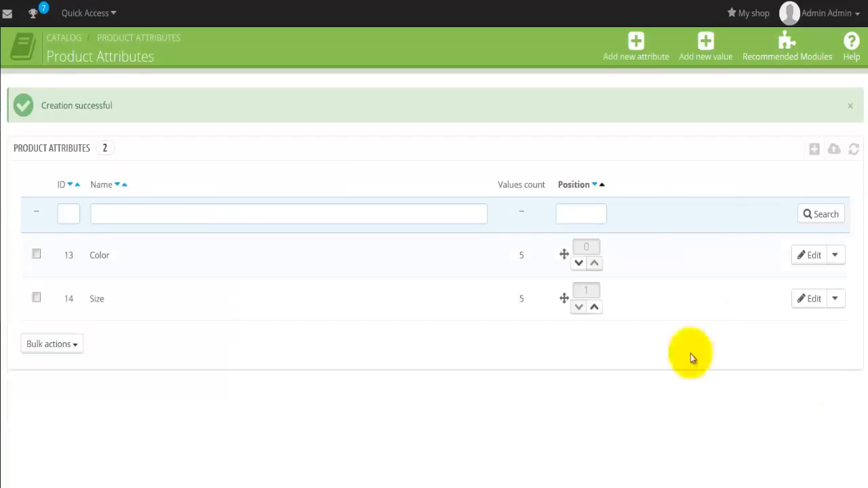